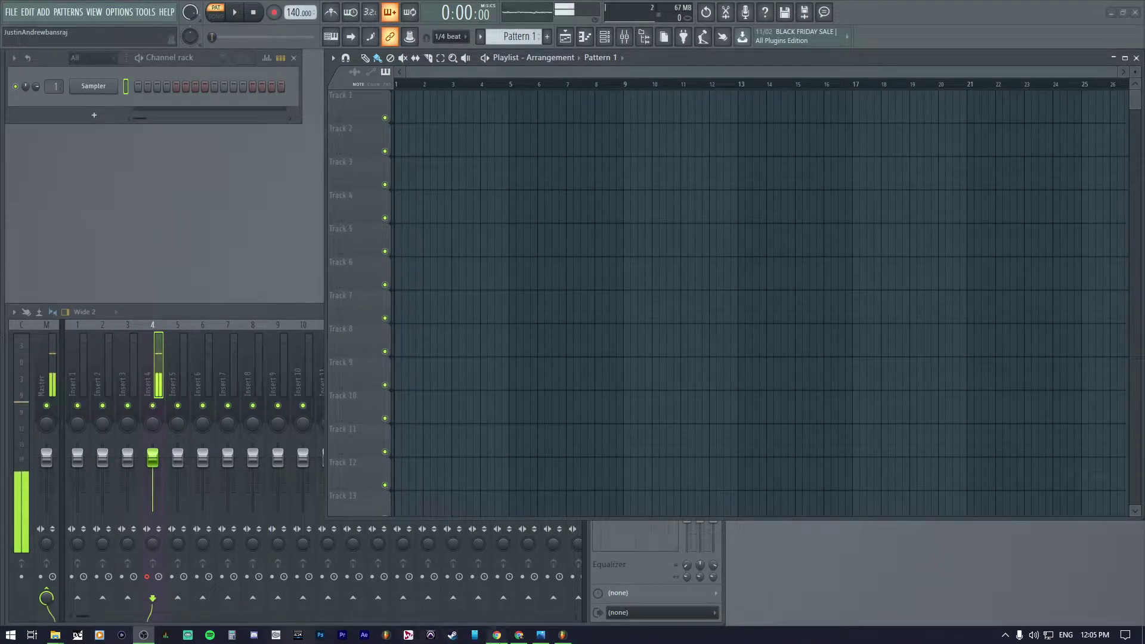
# Step: Switch to the Super Audio Cart YouTube video and scroll through the reply about per-layer MIDI channels
pyautogui.hotkey('alt', 'Tab')
pyautogui.scroll(10, 428, 441)
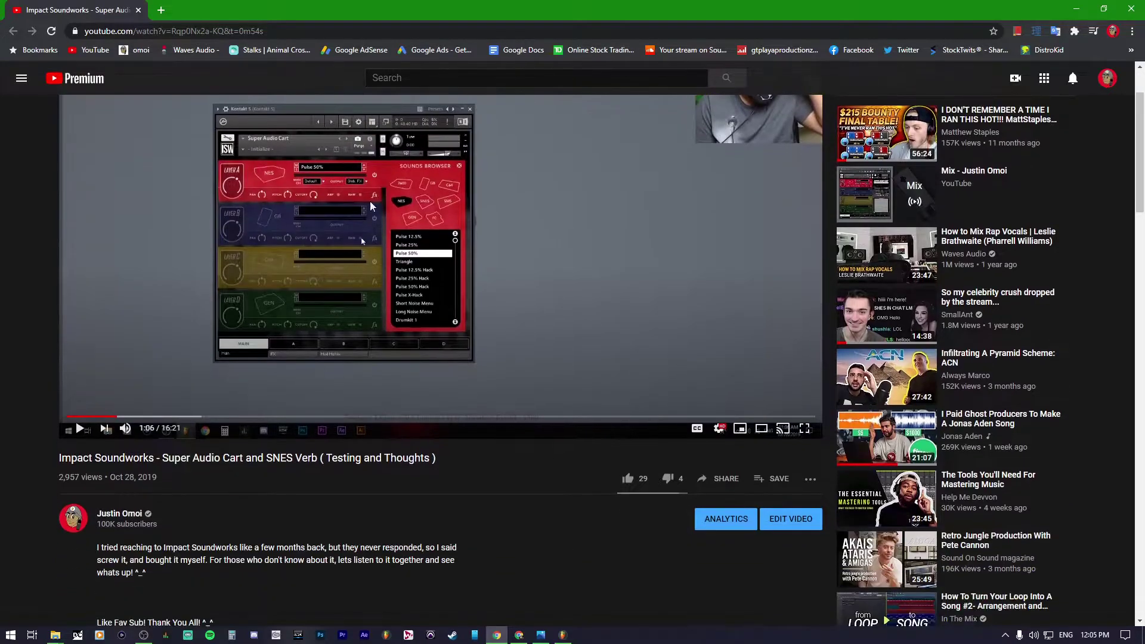
pyautogui.scroll(2, 370, 206)
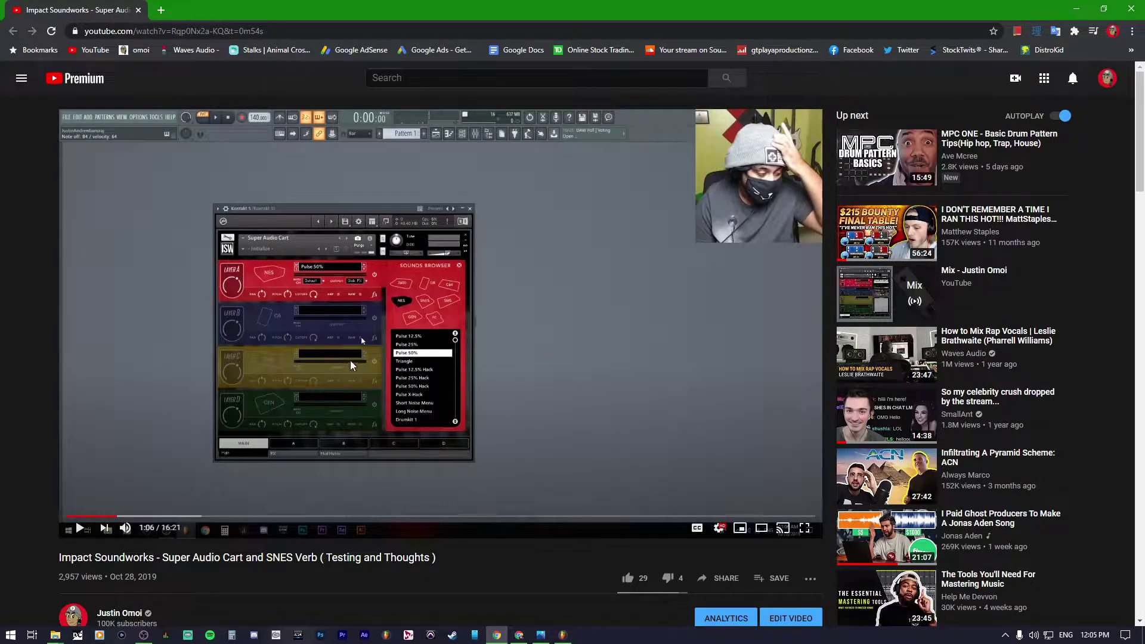
pyautogui.scroll(-2, 357, 359)
pyautogui.scroll(-6, 356, 359)
pyautogui.scroll(-3, 358, 366)
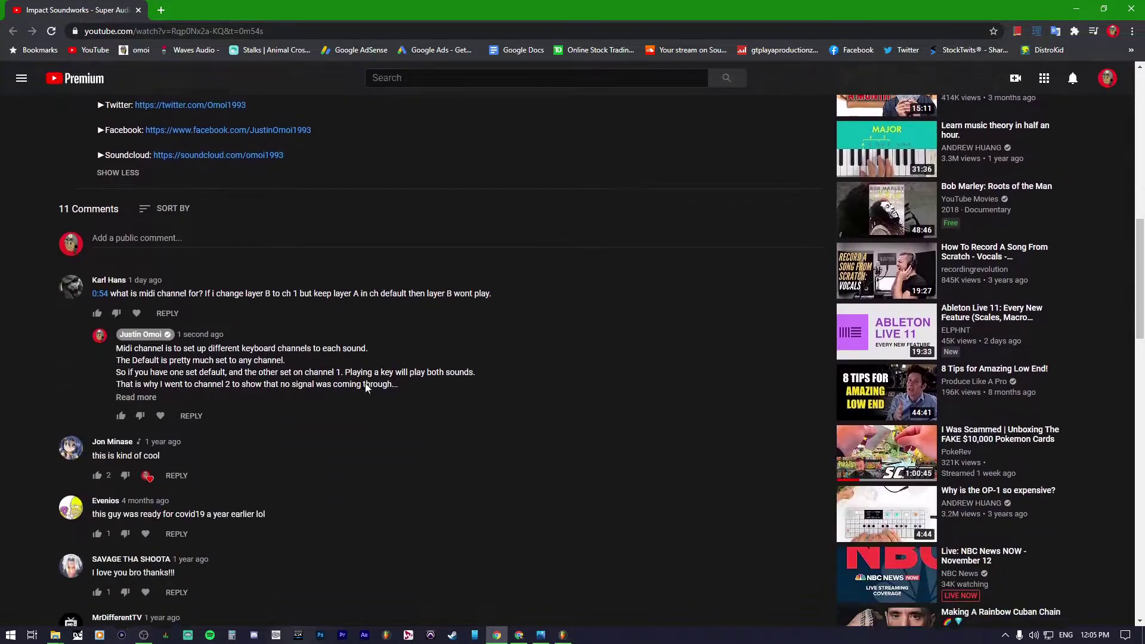
pyautogui.moveTo(154, 298); pyautogui.dragTo(498, 291)
pyautogui.click(530, 335)
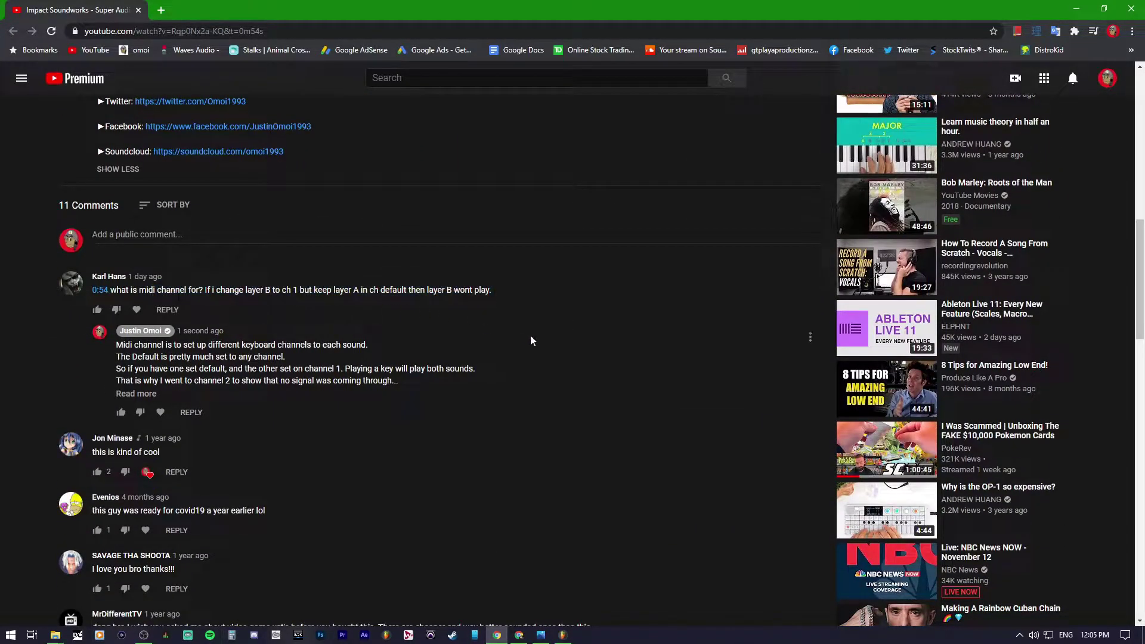
pyautogui.scroll(10, 531, 335)
pyautogui.scroll(2, 622, 327)
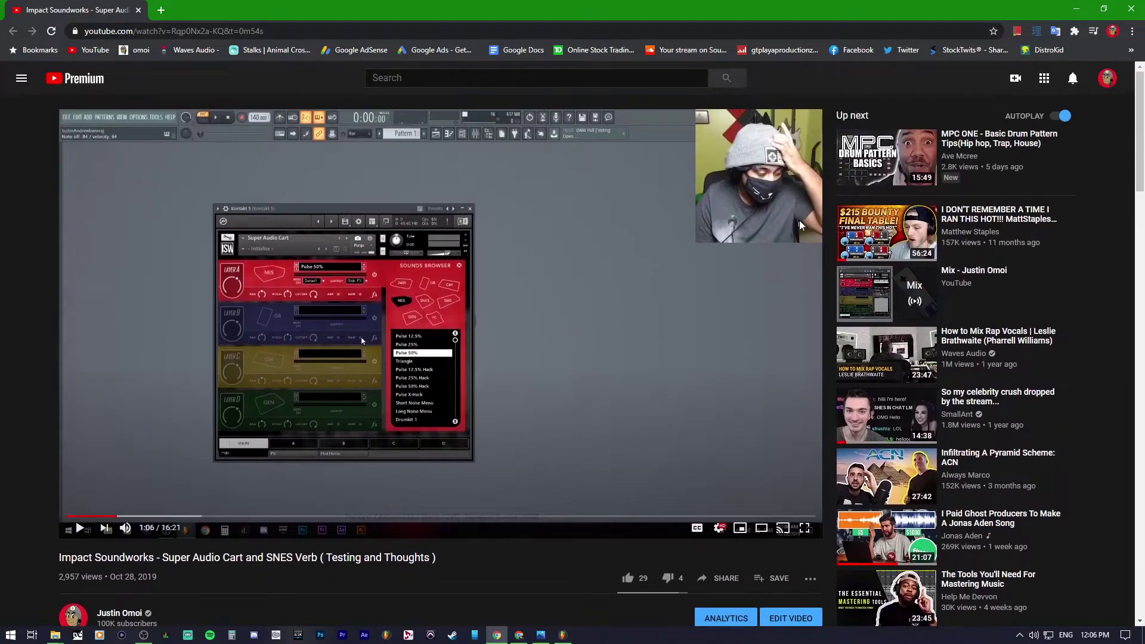
# Step: Minimize Chrome and replace FL Studio's Sampler channel with Native Instruments Kontakt 5
pyautogui.click(1084, 7)
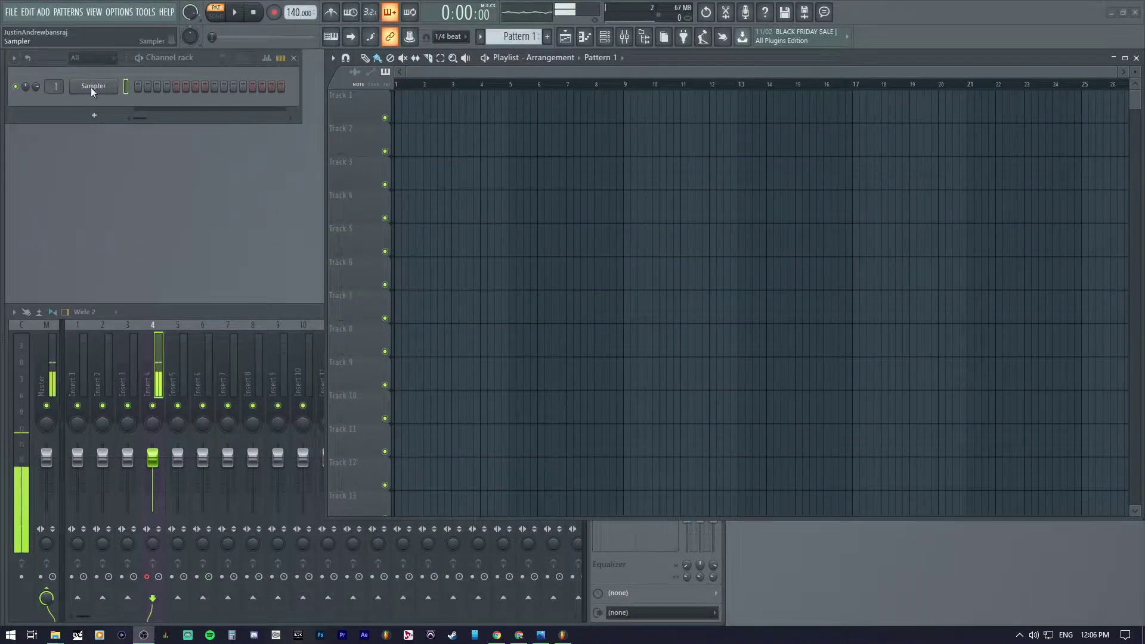
pyautogui.rightClick(113, 86)
pyautogui.click(107, 89)
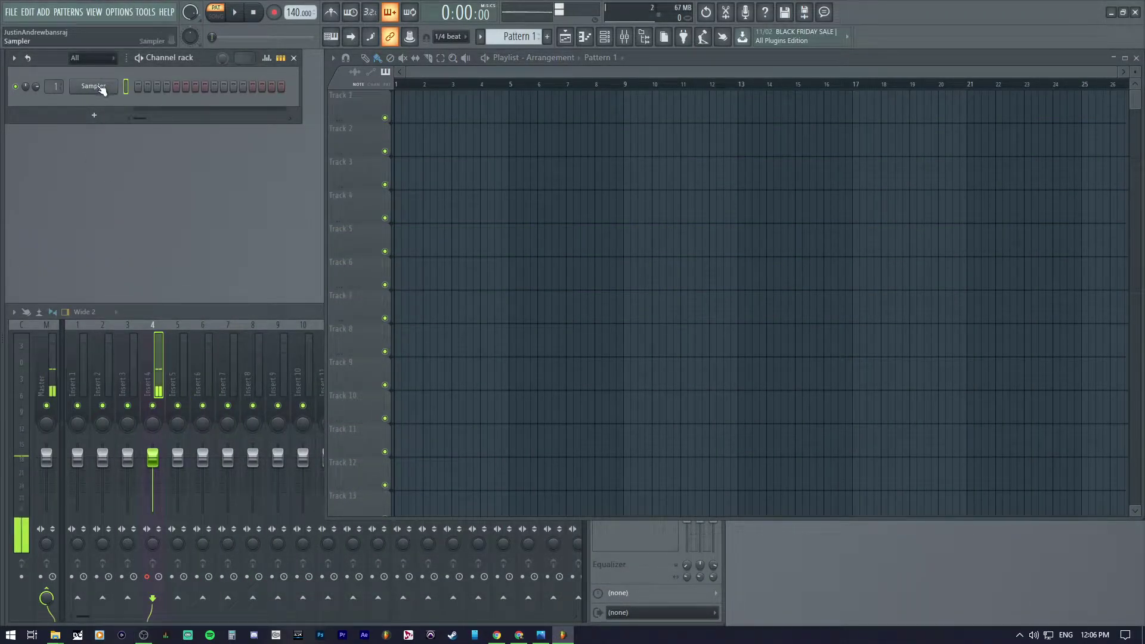
pyautogui.rightClick(97, 89)
pyautogui.moveTo(141, 189)
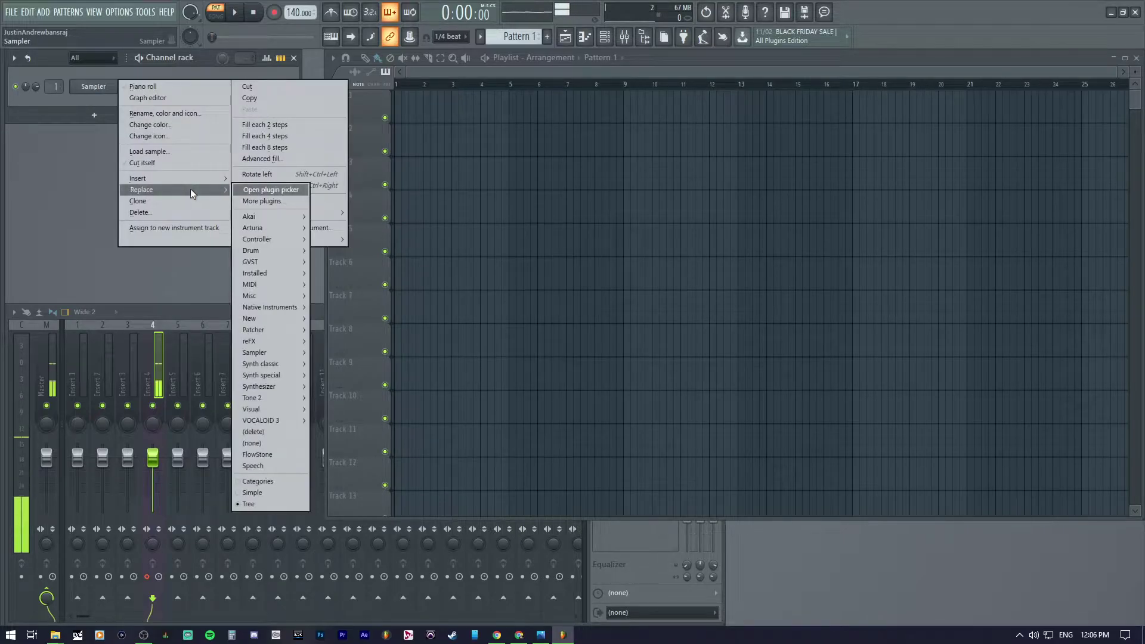
pyautogui.moveTo(270, 307)
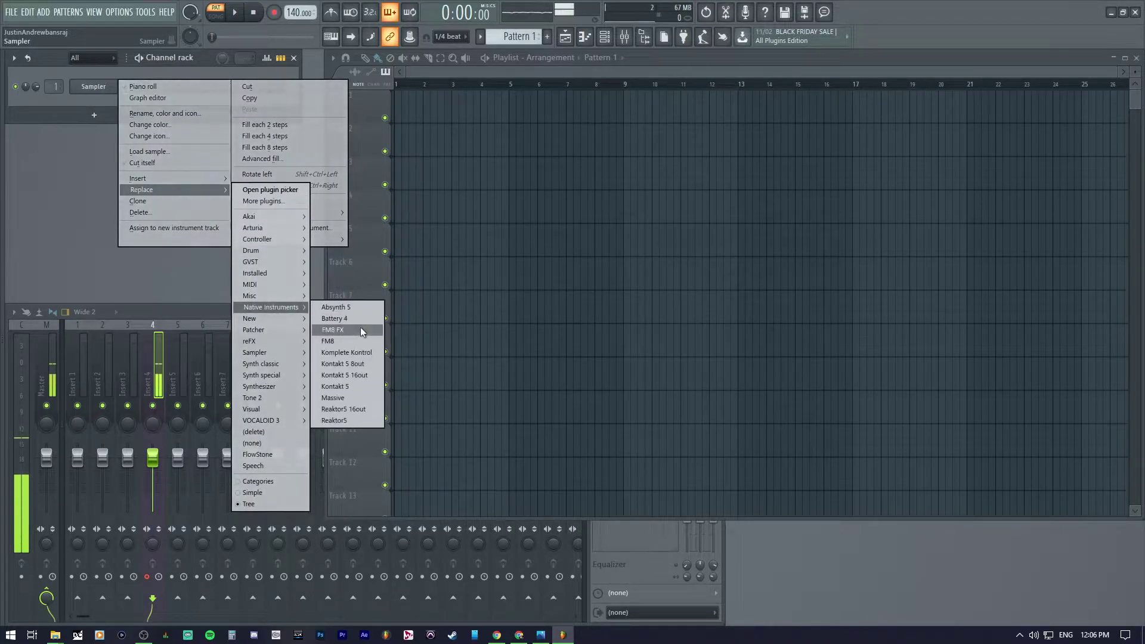
pyautogui.click(368, 391)
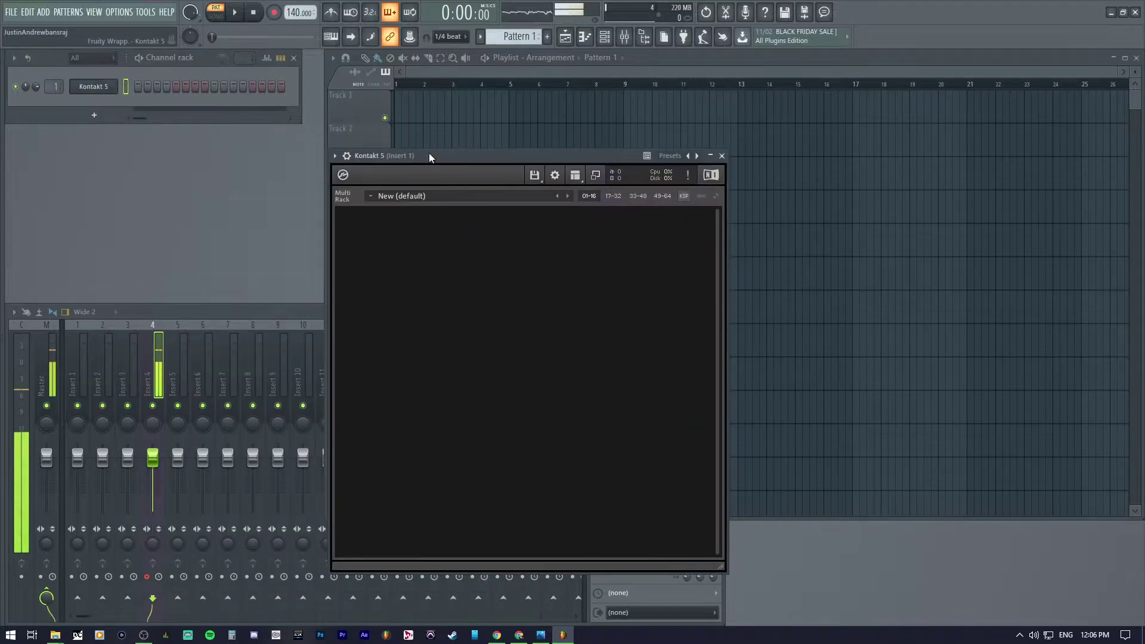
pyautogui.click(590, 149)
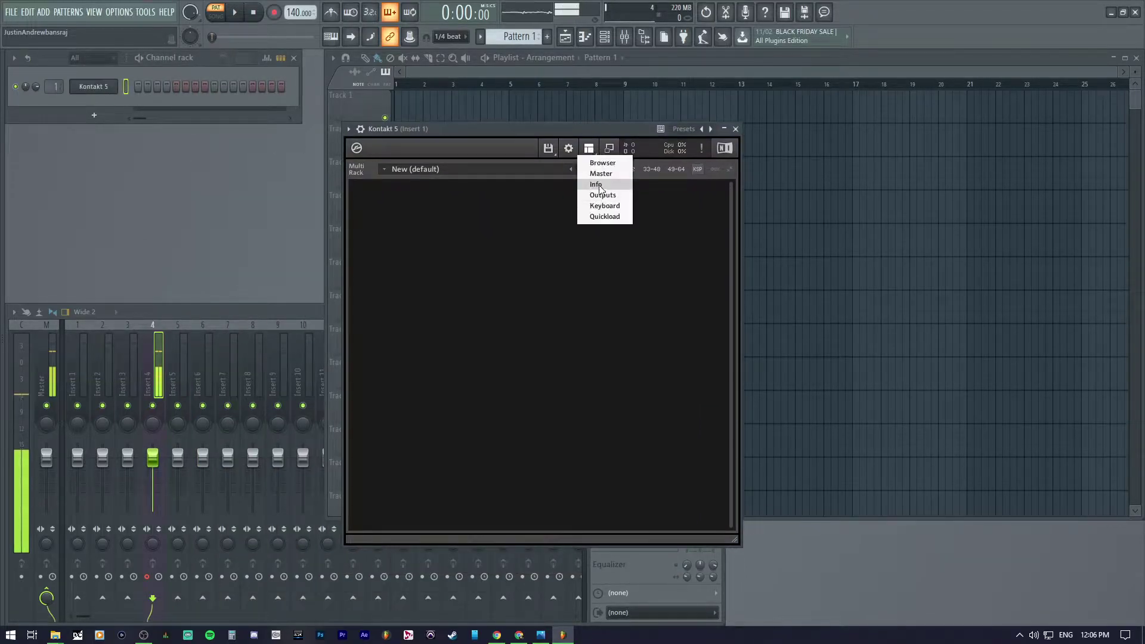
# Step: Show Kontakt's library browser and open its Handling options page
pyautogui.click(599, 160)
pyautogui.click(762, 149)
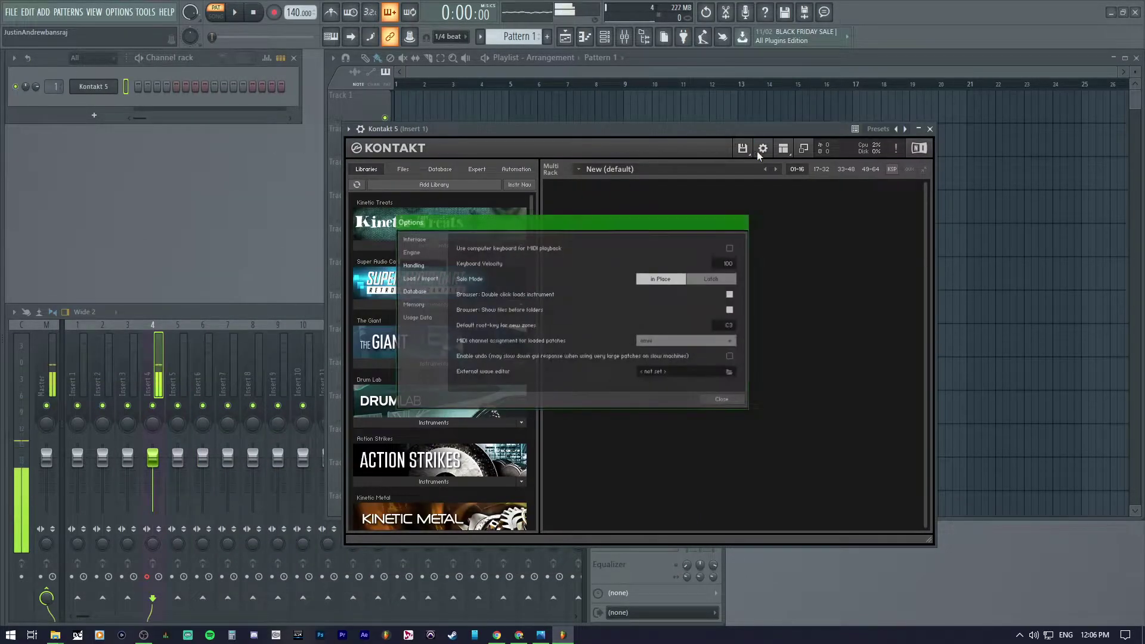
pyautogui.click(411, 265)
pyautogui.click(417, 253)
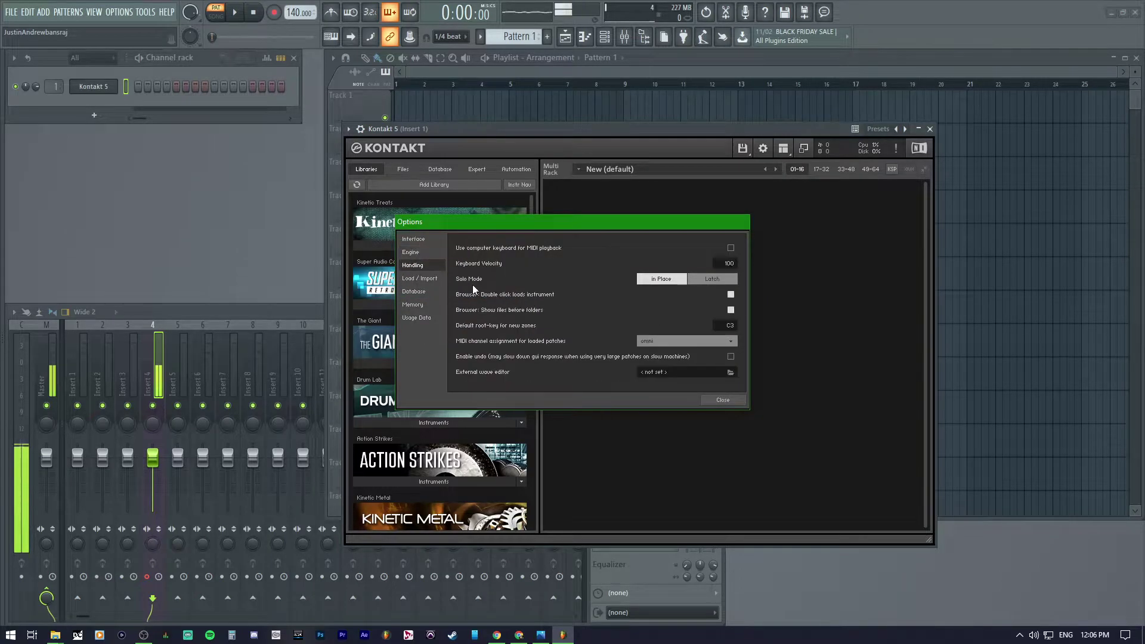
# Step: Keep MIDI channel assignment for loaded patches at omni and close Options
pyautogui.click(673, 343)
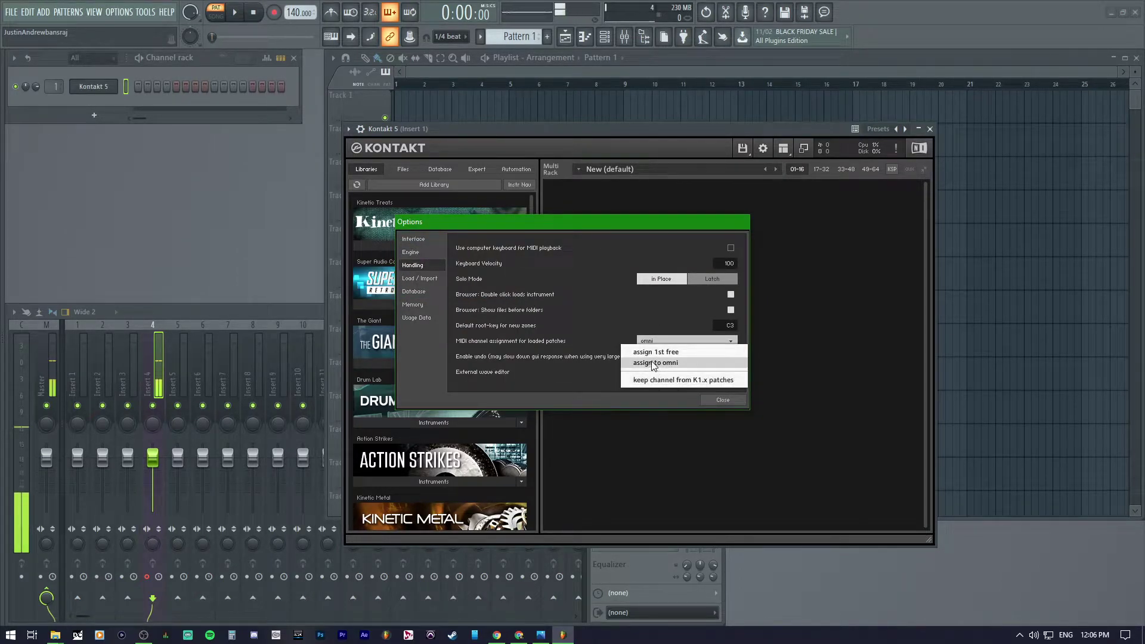
pyautogui.click(654, 365)
pyautogui.click(654, 340)
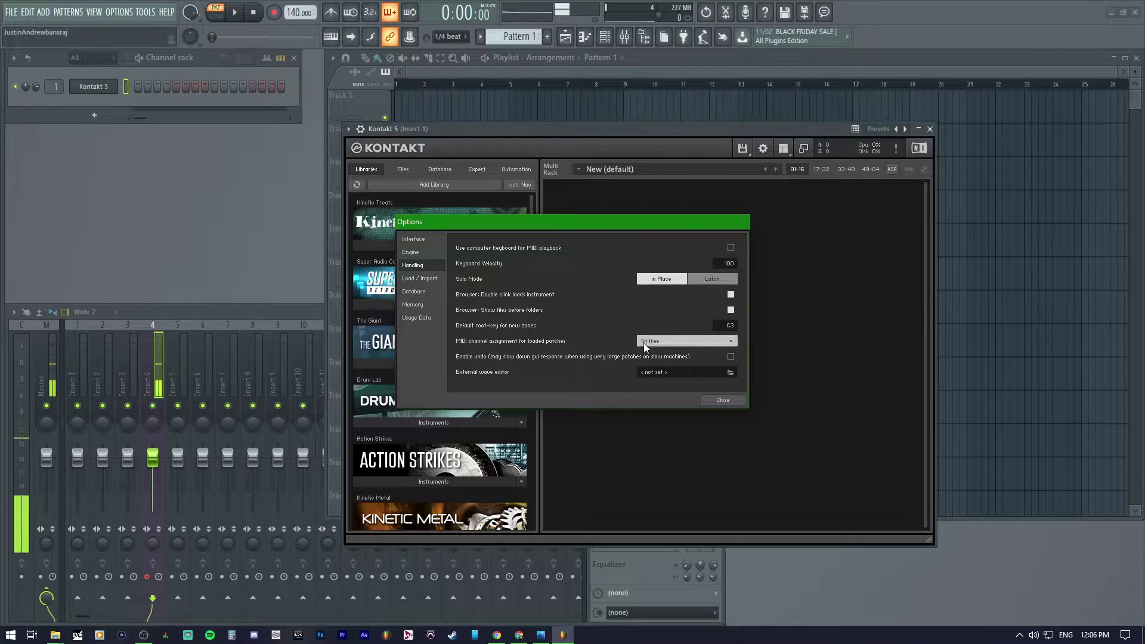
pyautogui.click(644, 343)
pyautogui.click(655, 363)
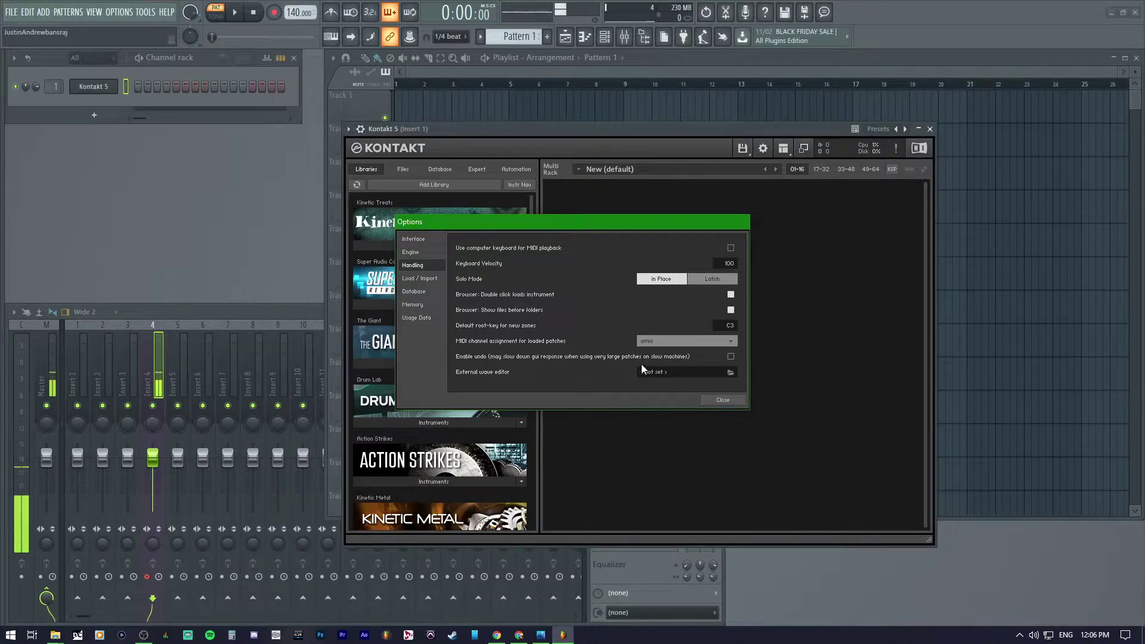
pyautogui.click(738, 401)
# Step: Delete the existing Kontakt channel from the channel rack
pyautogui.rightClick(91, 90)
pyautogui.click(162, 198)
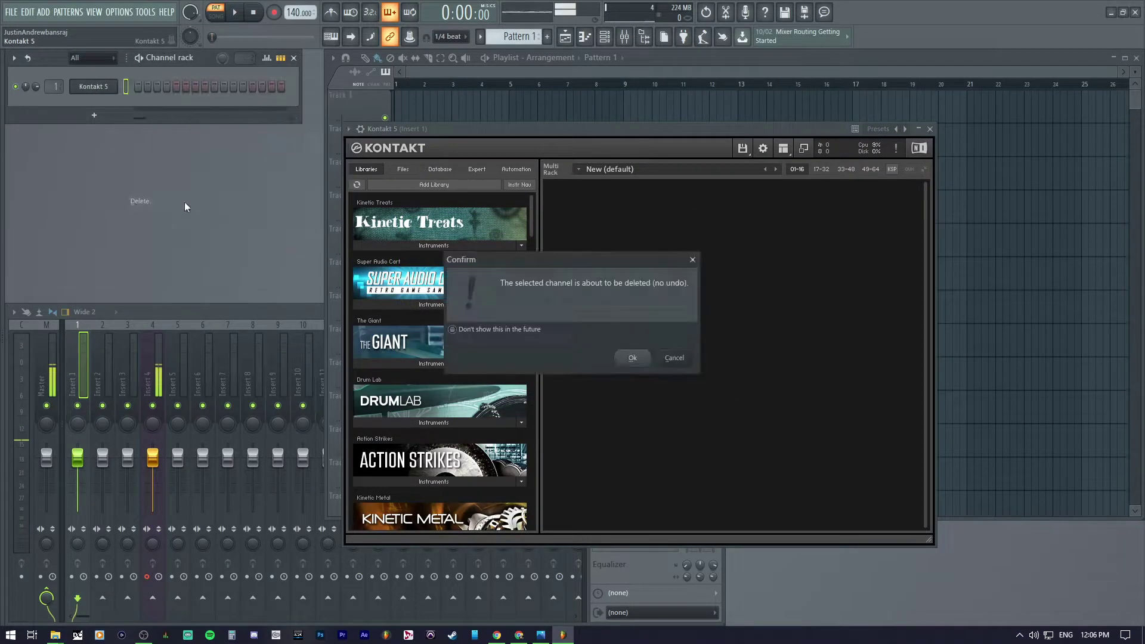
pyautogui.click(631, 357)
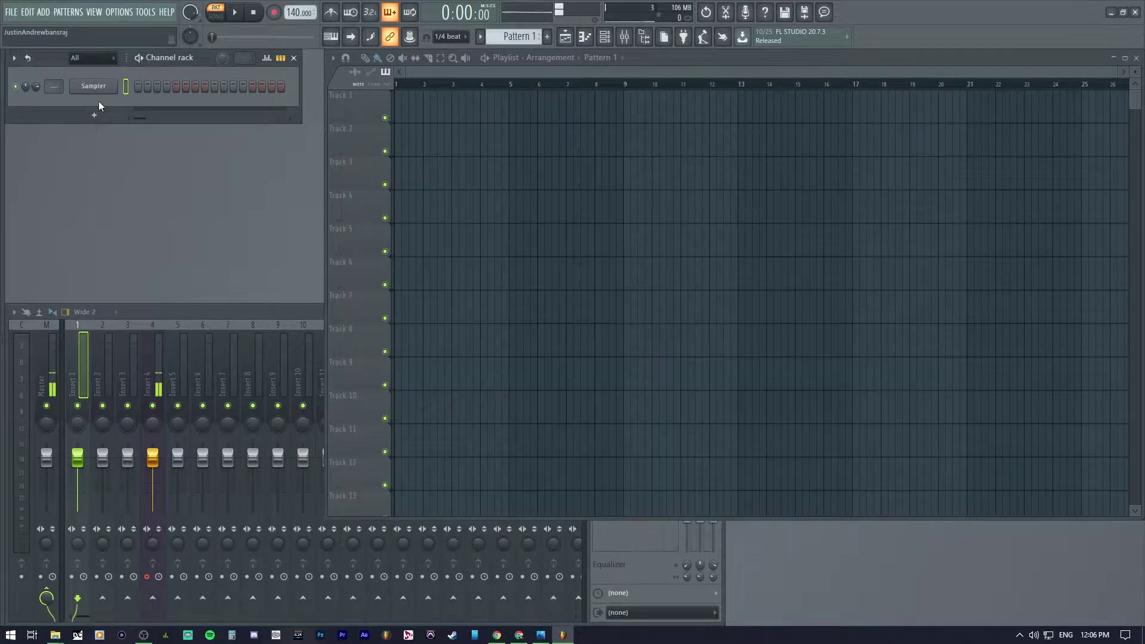
# Step: Replace the new Sampler with a fresh Kontakt 5 and expand Super Audio Cart Instruments
pyautogui.rightClick(95, 88)
pyautogui.moveTo(141, 190)
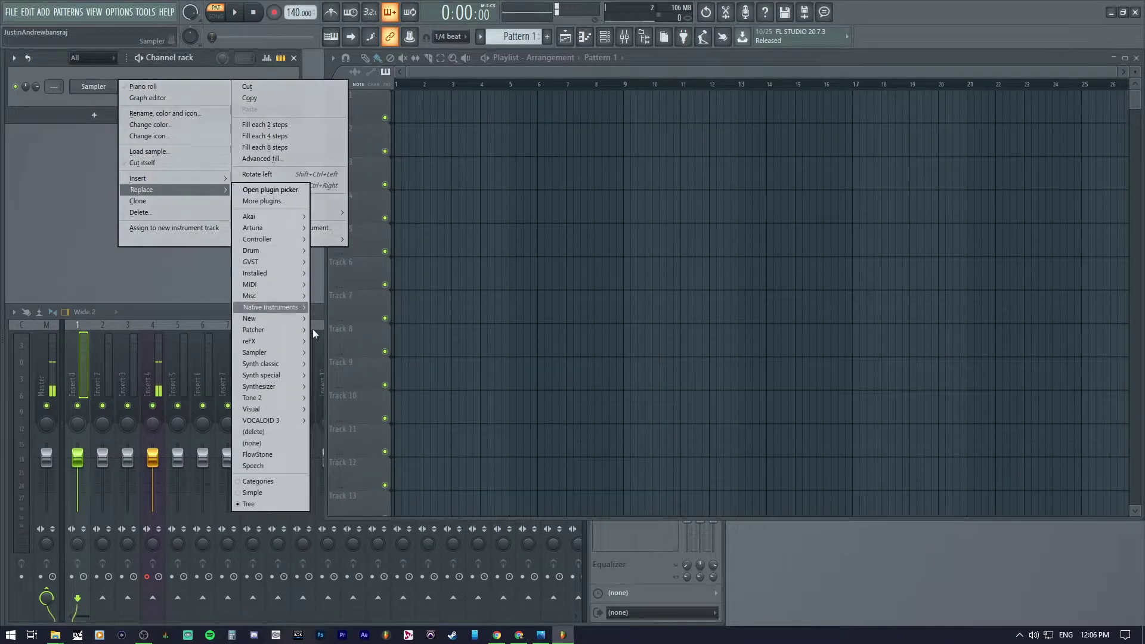
pyautogui.moveTo(270, 307)
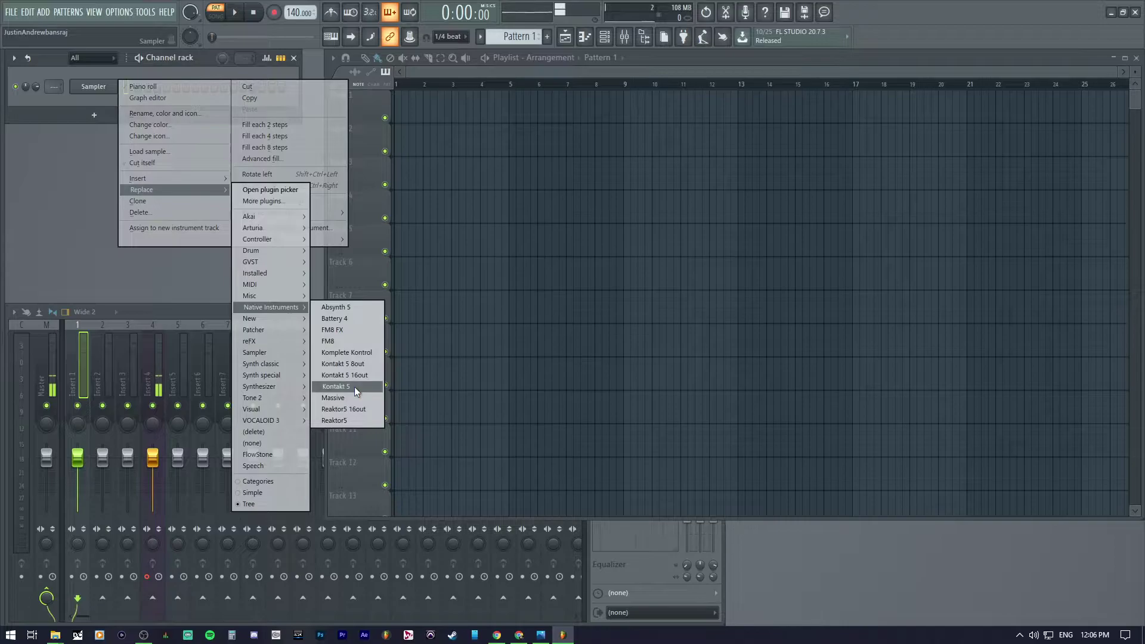
pyautogui.click(355, 386)
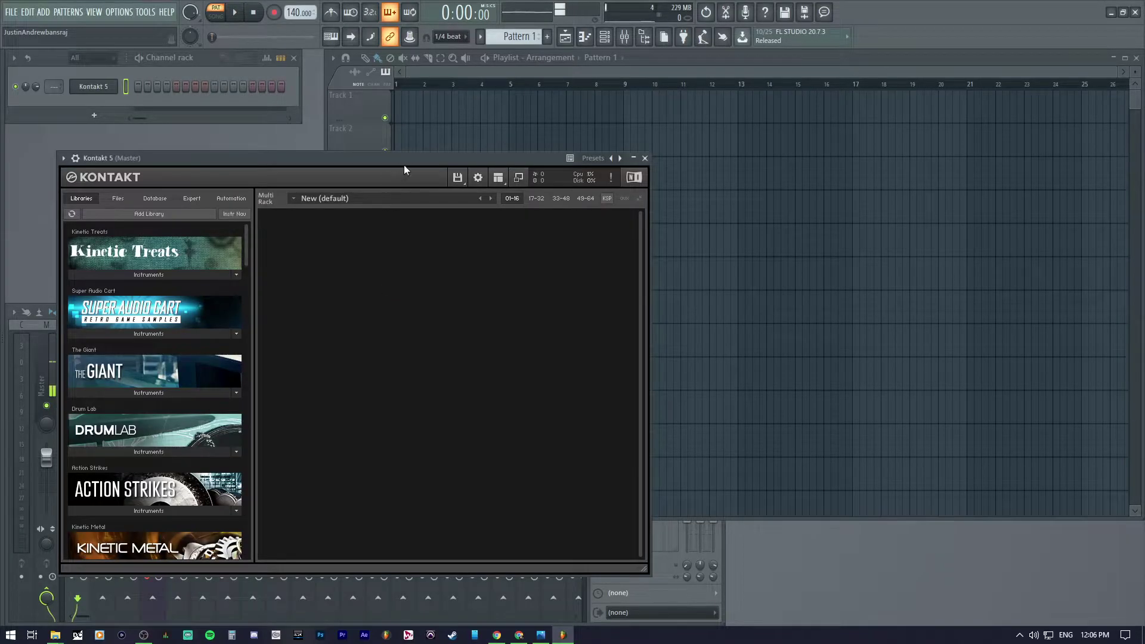
pyautogui.moveTo(405, 169); pyautogui.dragTo(552, 119)
pyautogui.click(288, 284)
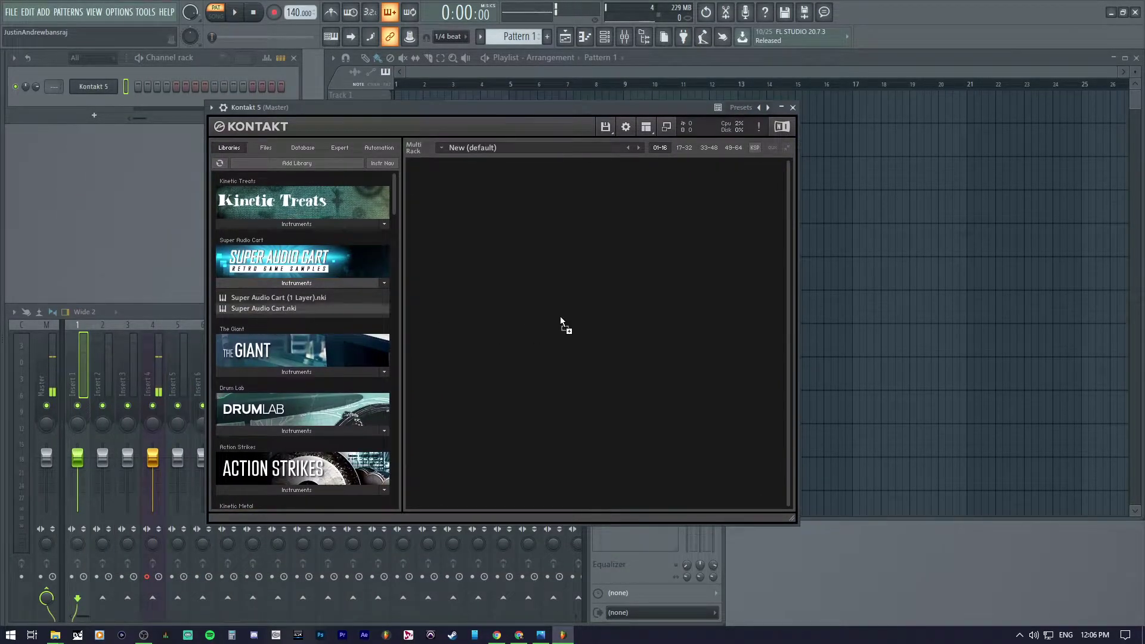
# Step: Load Super Audio Cart, putting Layer A on MIDI channel 2 and Layer B on channel 3
pyautogui.moveTo(560, 316); pyautogui.dragTo(561, 316)
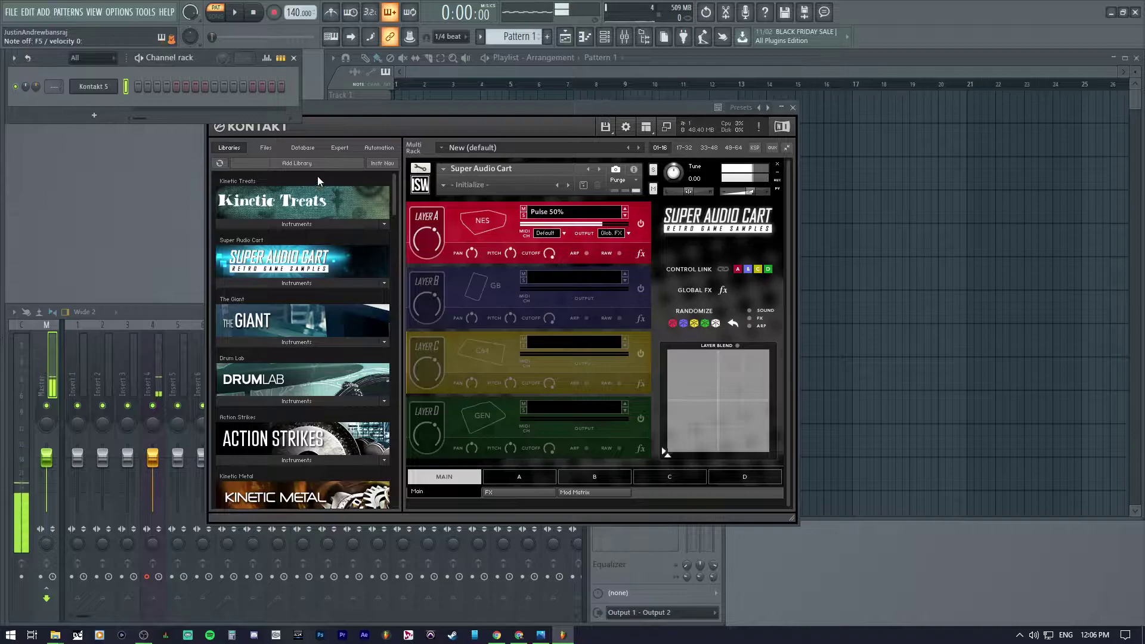
pyautogui.click(641, 289)
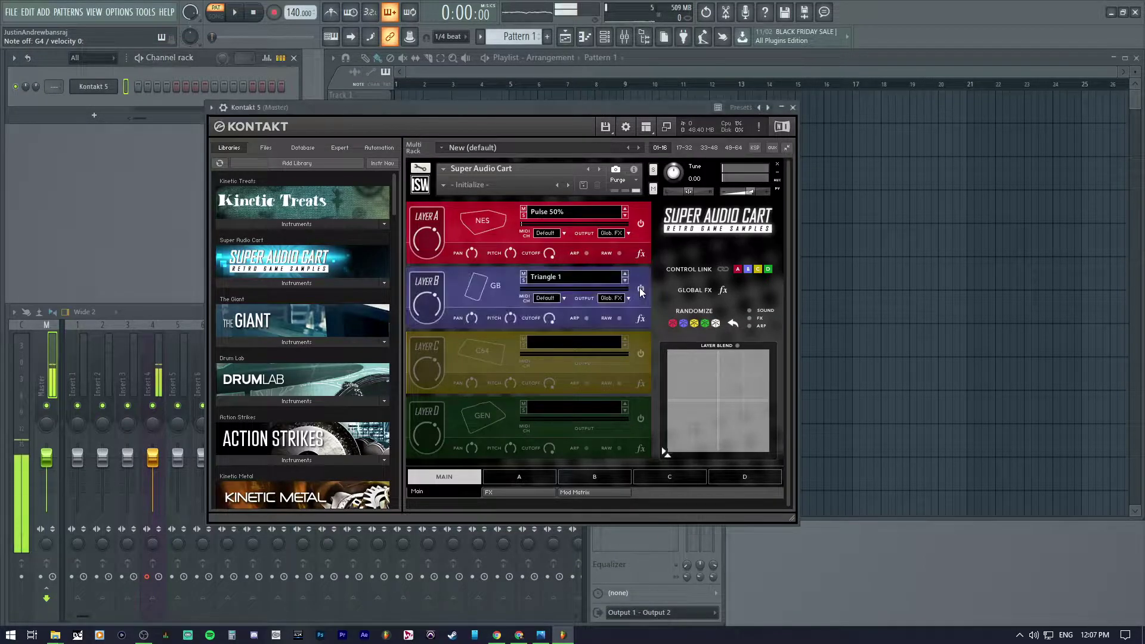
pyautogui.click(545, 299)
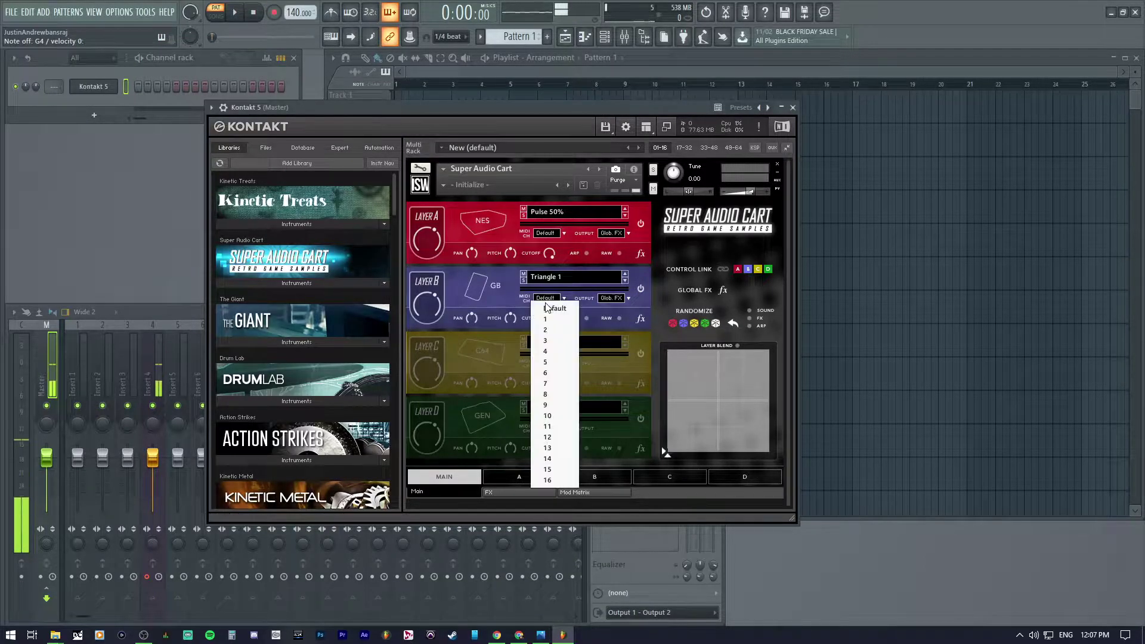
pyautogui.click(554, 338)
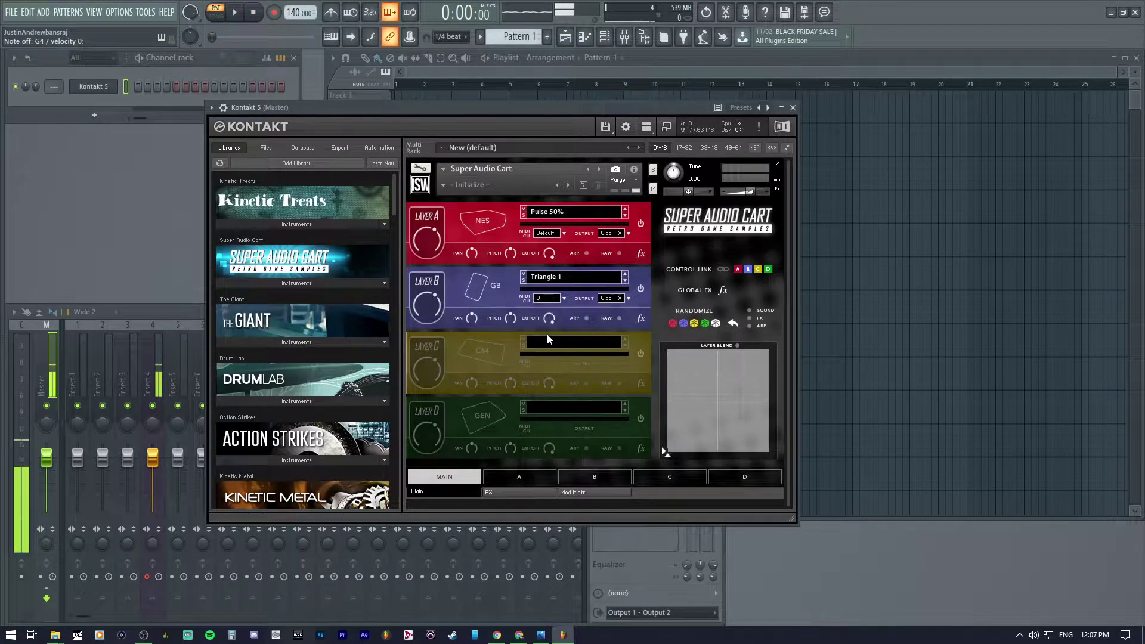
pyautogui.click(546, 299)
pyautogui.click(546, 299)
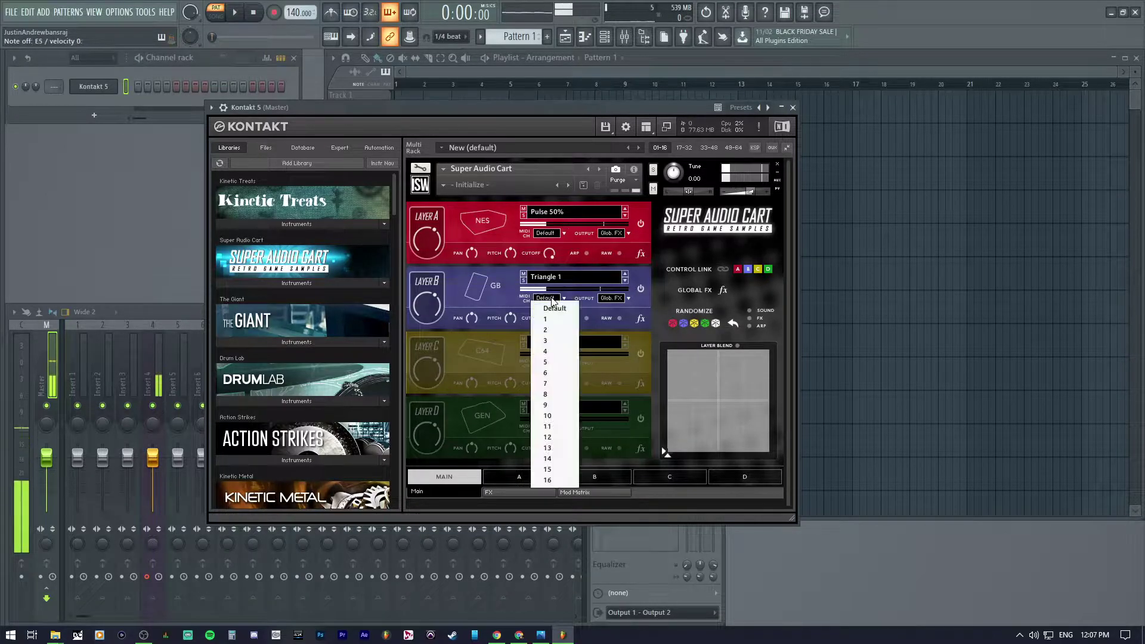
pyautogui.click(557, 342)
pyautogui.click(556, 233)
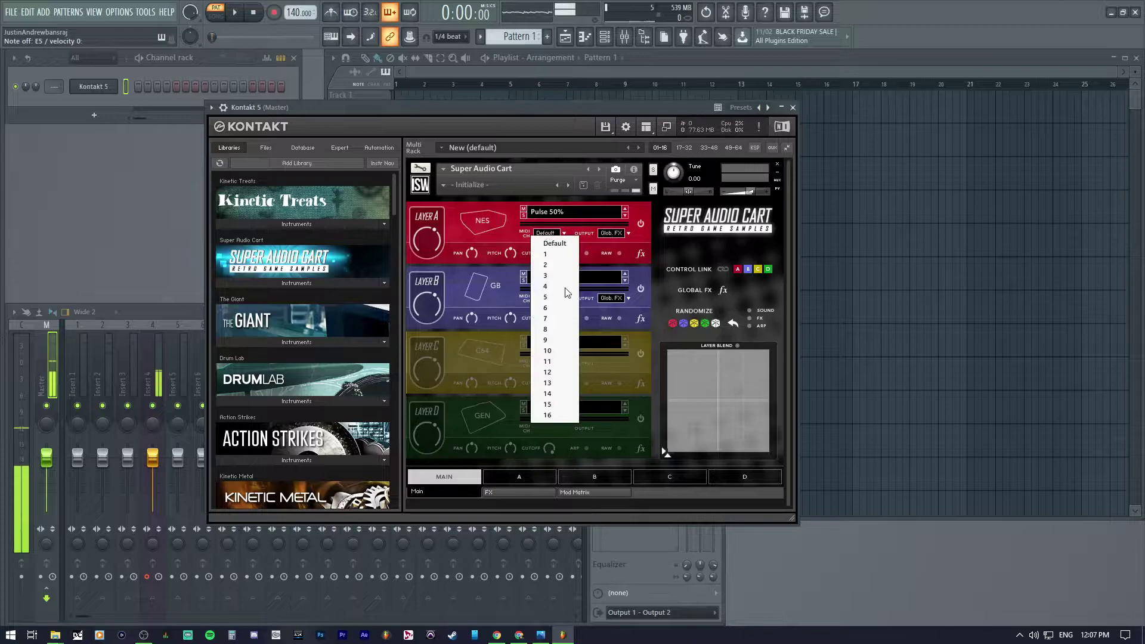
pyautogui.click(549, 264)
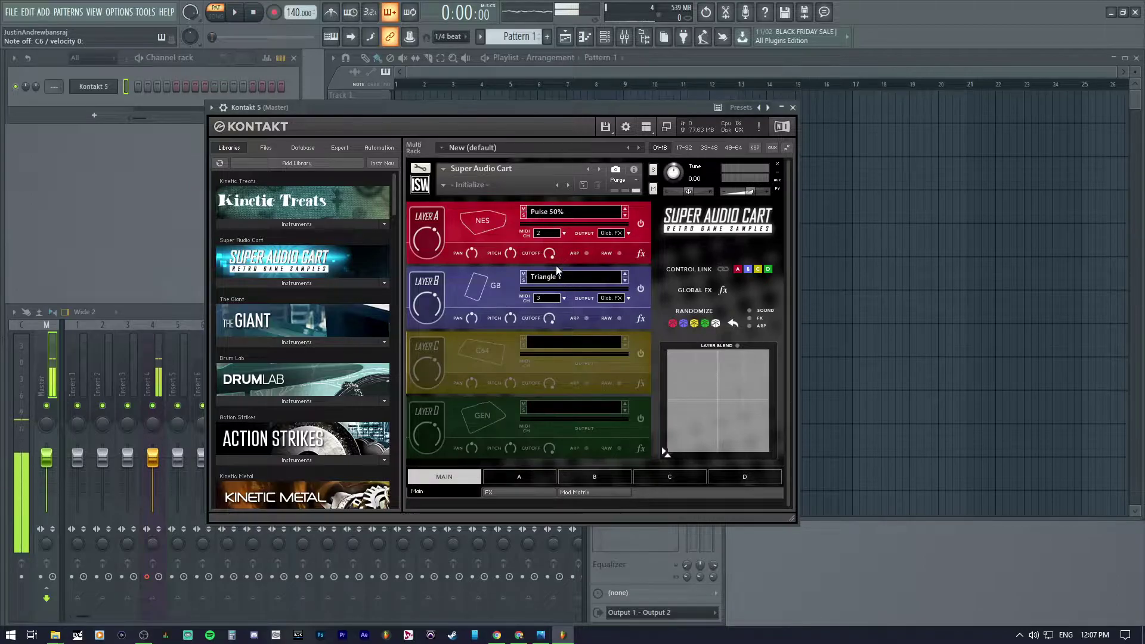
pyautogui.moveTo(405, 109); pyautogui.dragTo(531, 75)
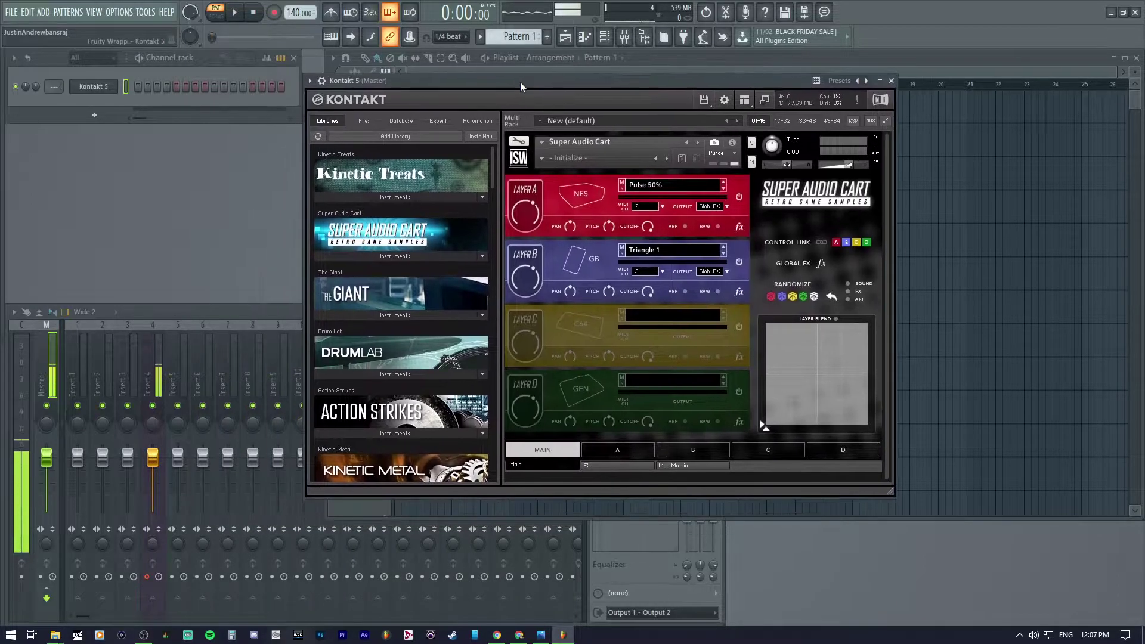
# Step: Open the Kontakt channel's piano roll and move it aside to uncover the layers
pyautogui.rightClick(123, 88)
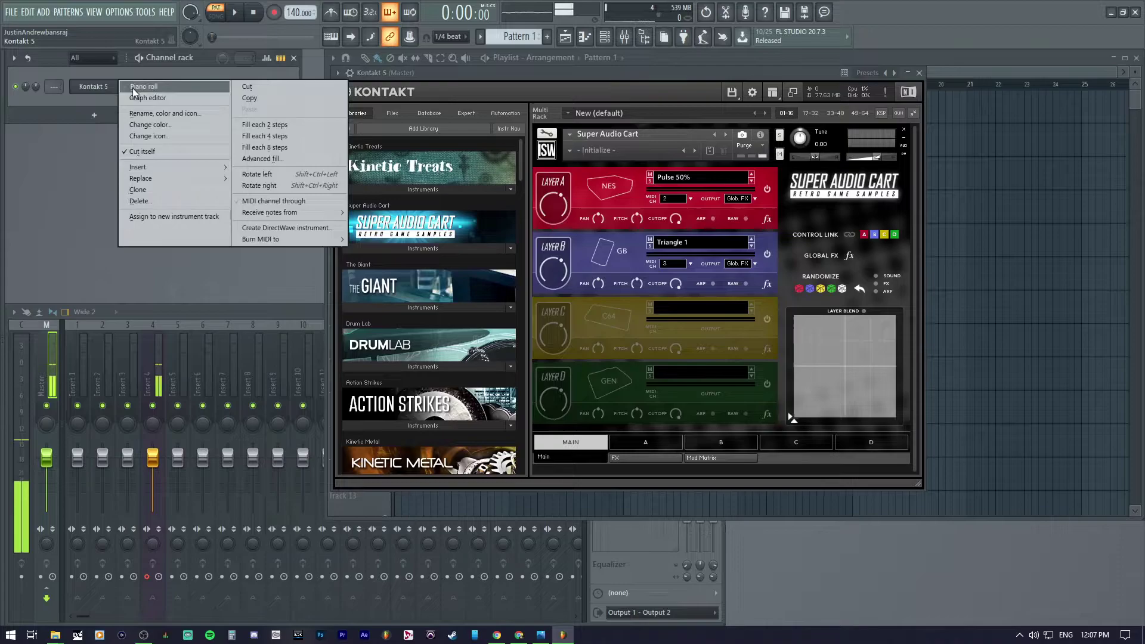
pyautogui.click(132, 88)
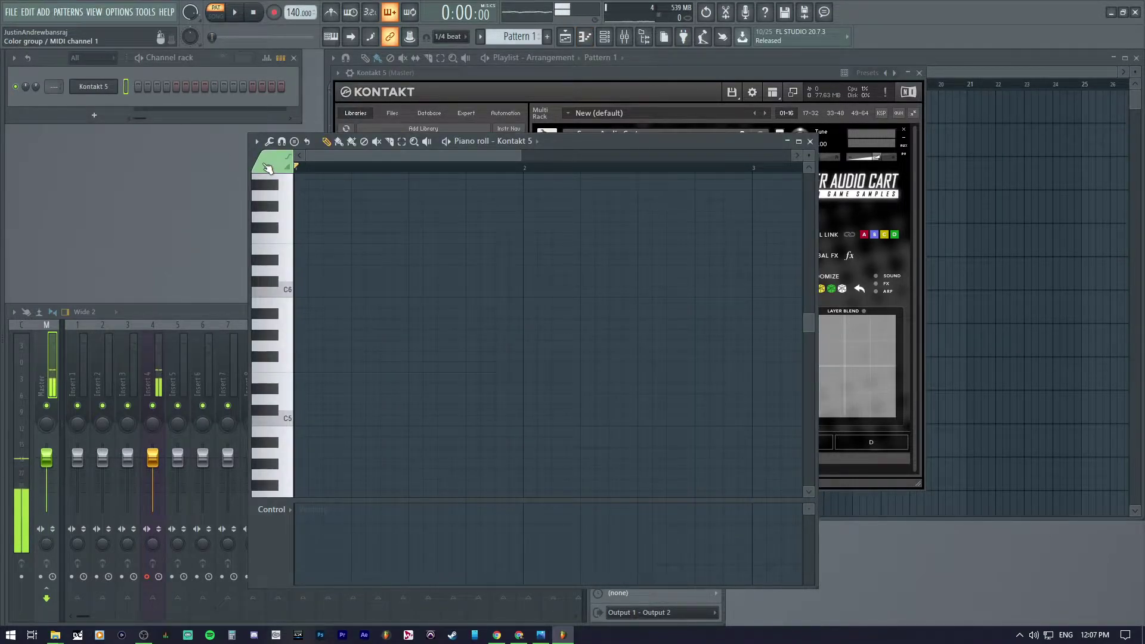
pyautogui.moveTo(596, 141); pyautogui.dragTo(373, 57)
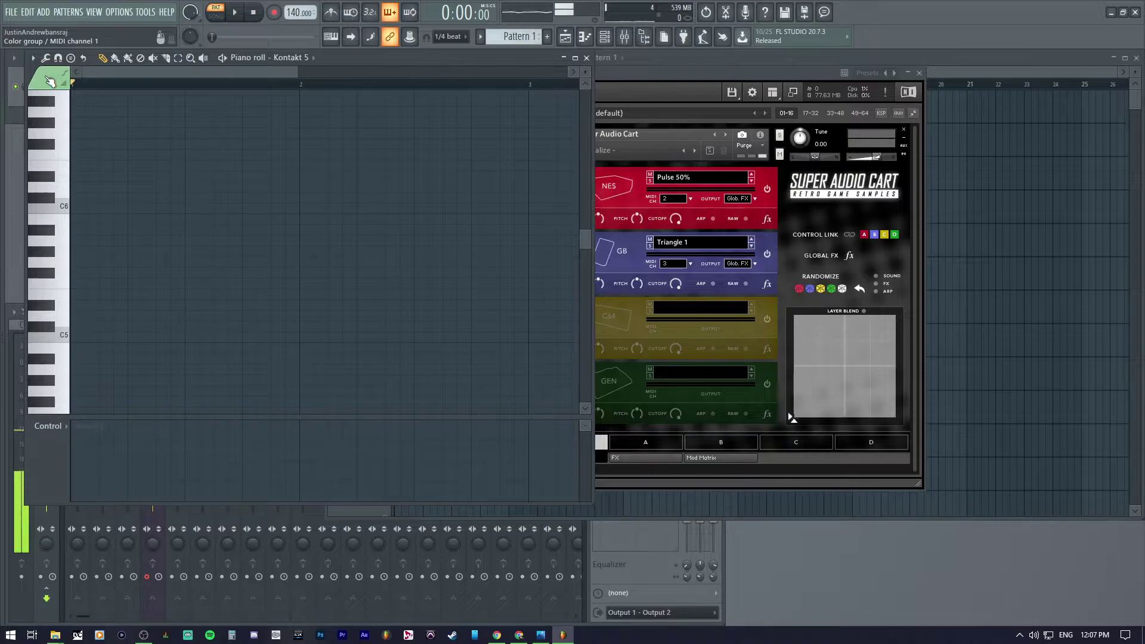
# Step: Set the piano roll's note colour group to 3 for the GB layer
pyautogui.click(49, 81)
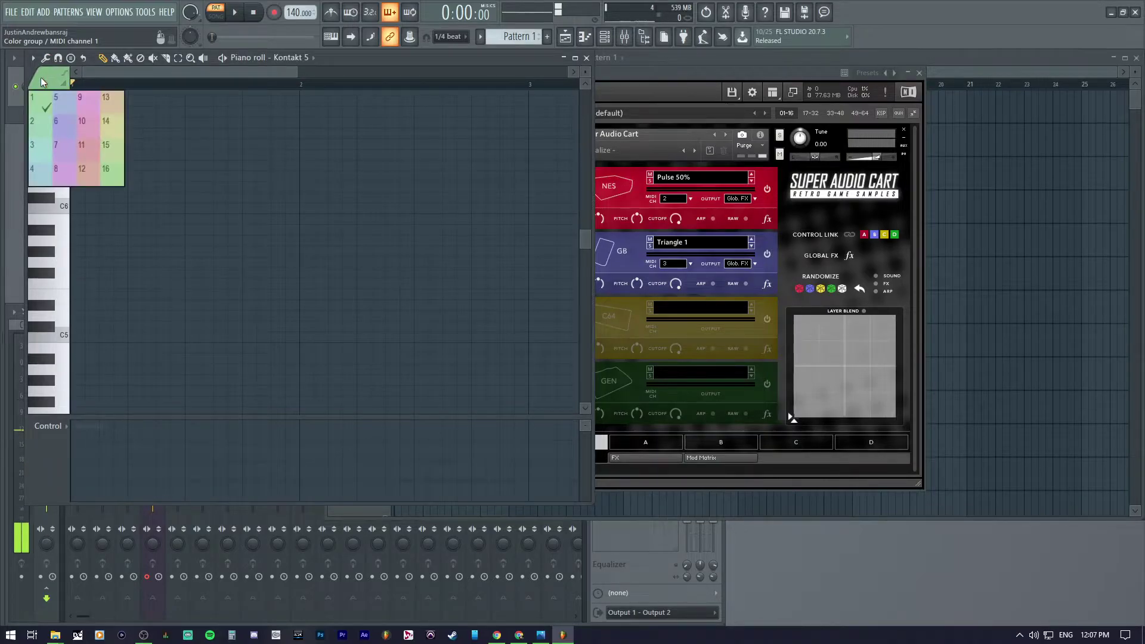
pyautogui.click(35, 127)
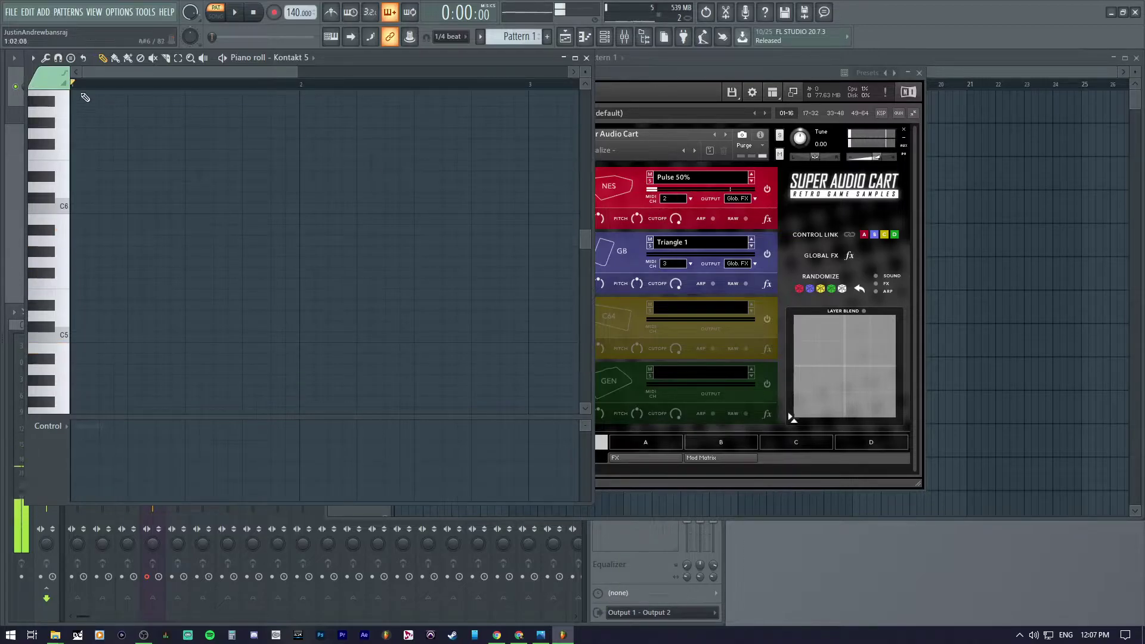
pyautogui.click(32, 86)
pyautogui.click(45, 153)
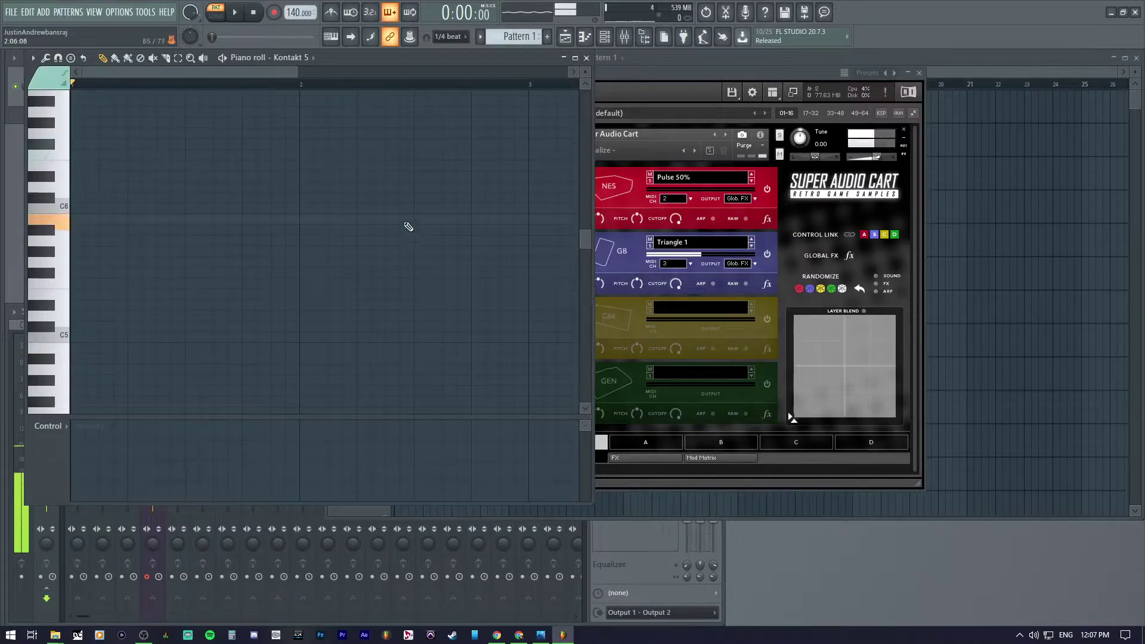
# Step: Enable Layer C with PWM 1 on MIDI channel 7 and switch the piano roll to colour group 7
pyautogui.click(769, 319)
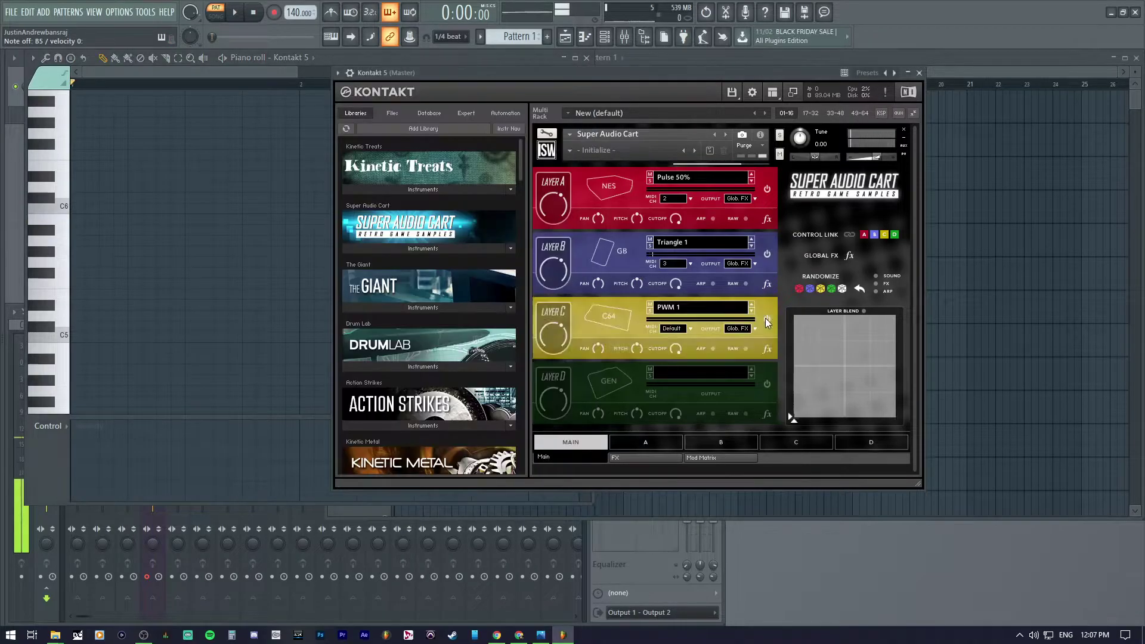
pyautogui.click(678, 327)
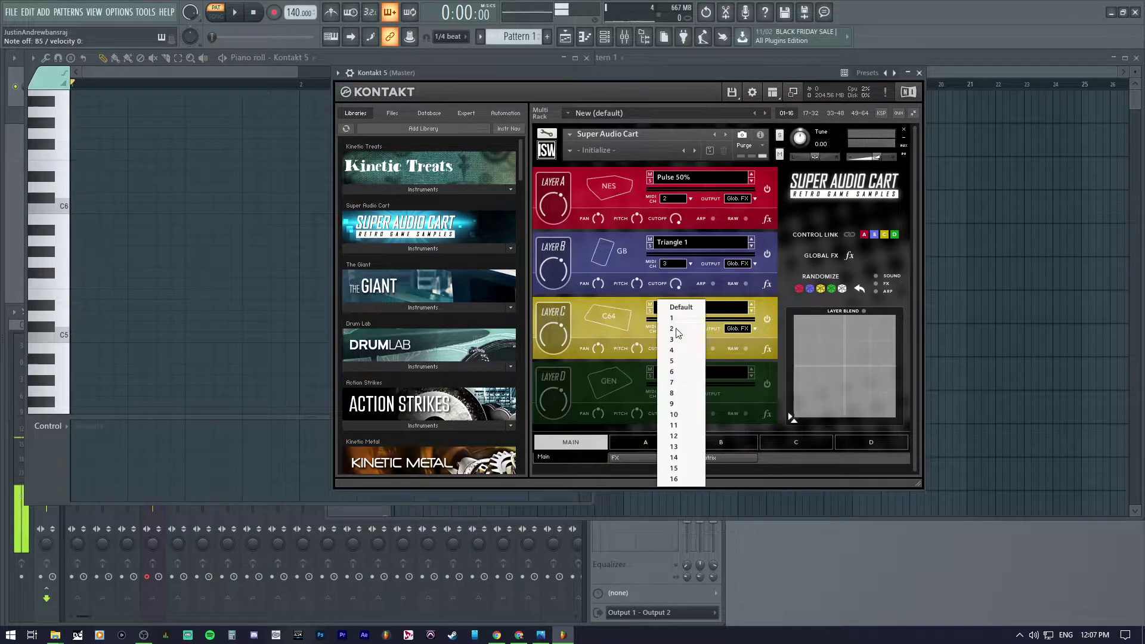
pyautogui.click(678, 388)
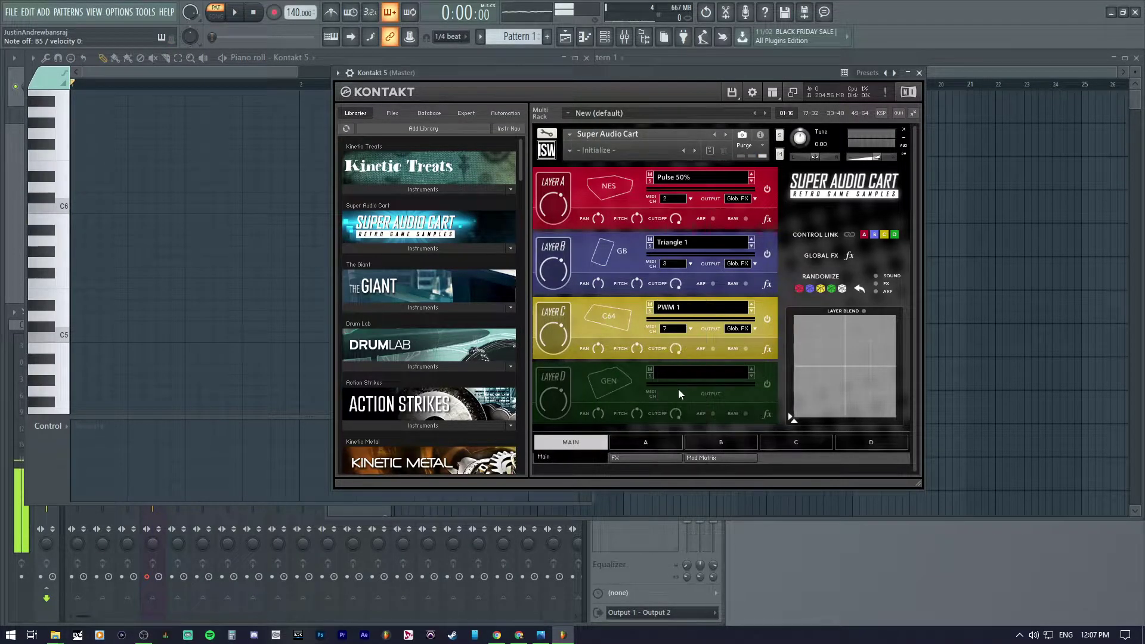
pyautogui.click(43, 84)
pyautogui.click(68, 149)
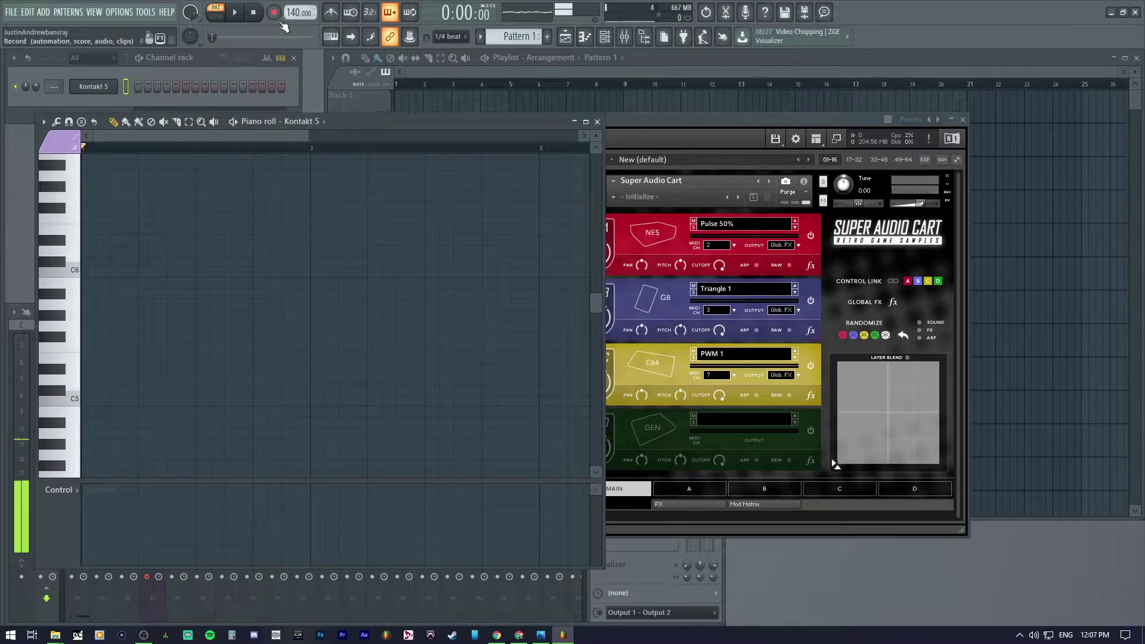
# Step: Record a melody in colour group 7 and toggle Blend recording
pyautogui.click(235, 13)
pyautogui.click(253, 12)
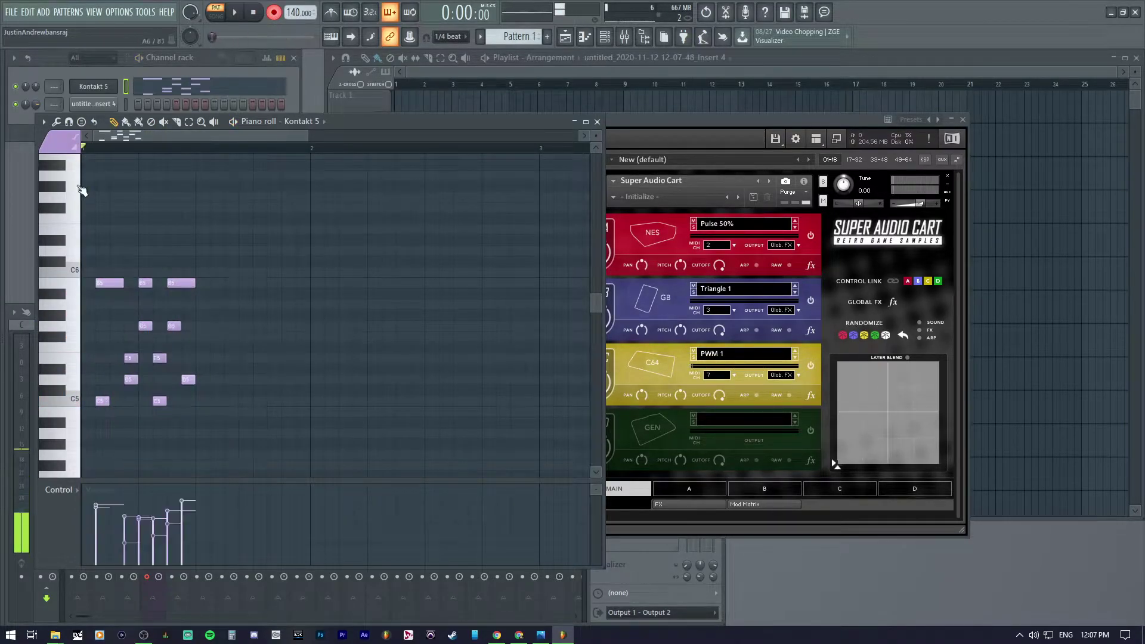
pyautogui.click(397, 13)
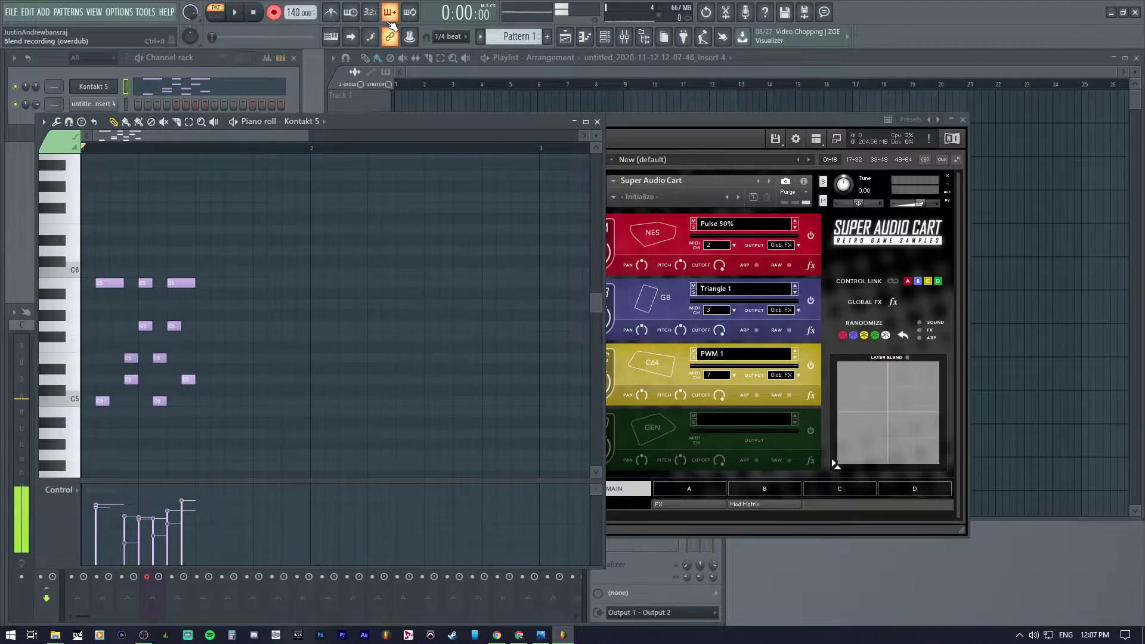
pyautogui.click(388, 20)
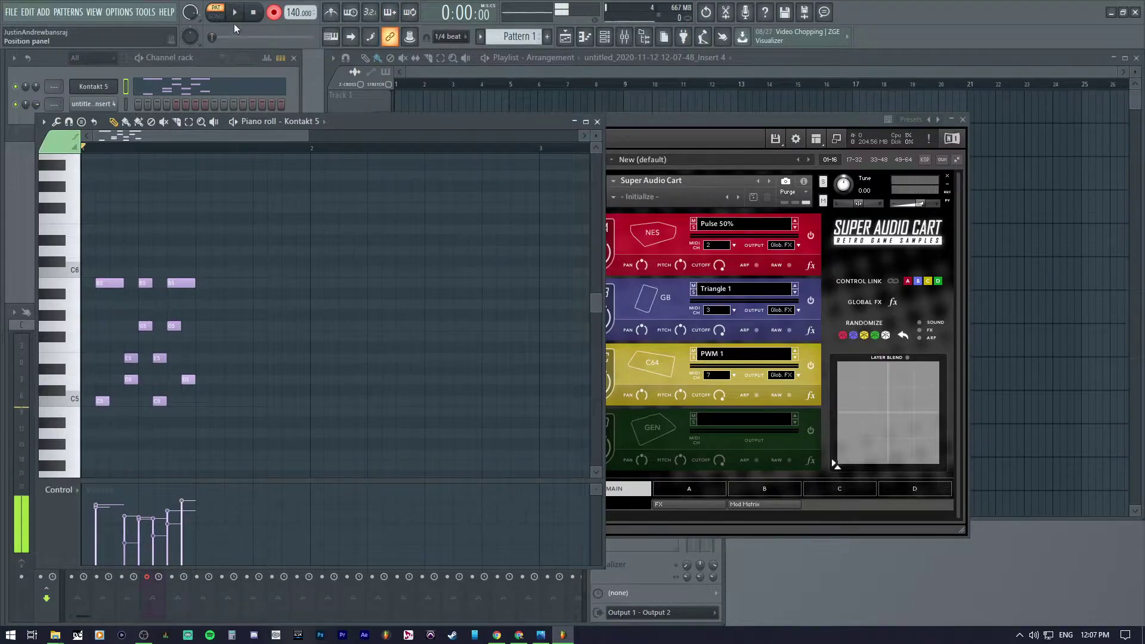
# Step: Record a second take in colour group 2, then undo and confirm deleting it
pyautogui.click(60, 149)
pyautogui.click(53, 190)
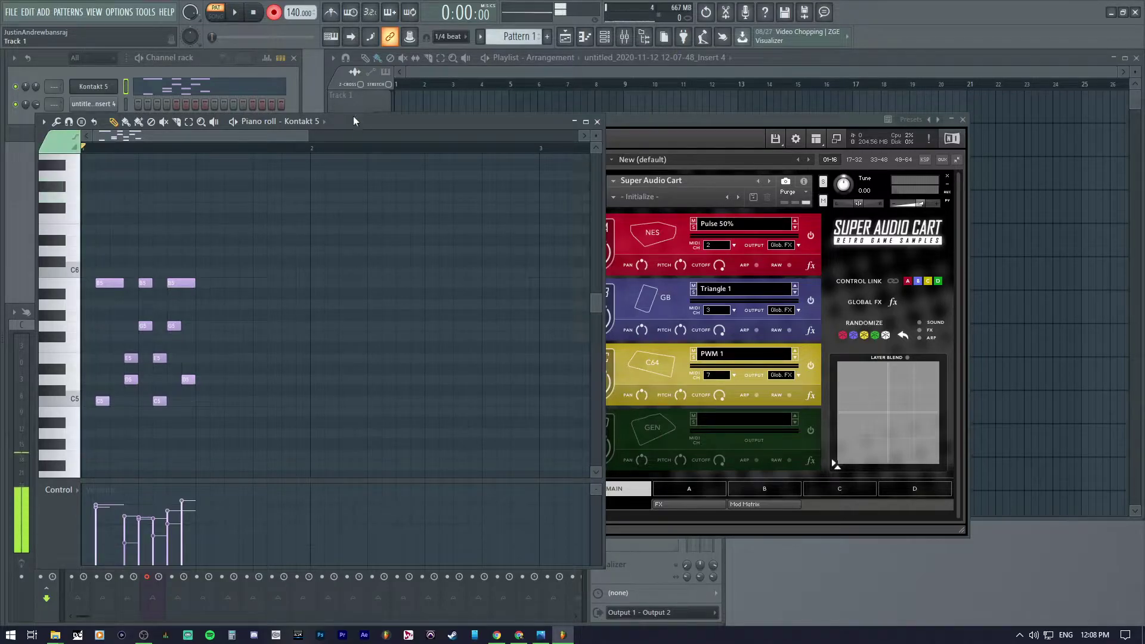
pyautogui.click(235, 13)
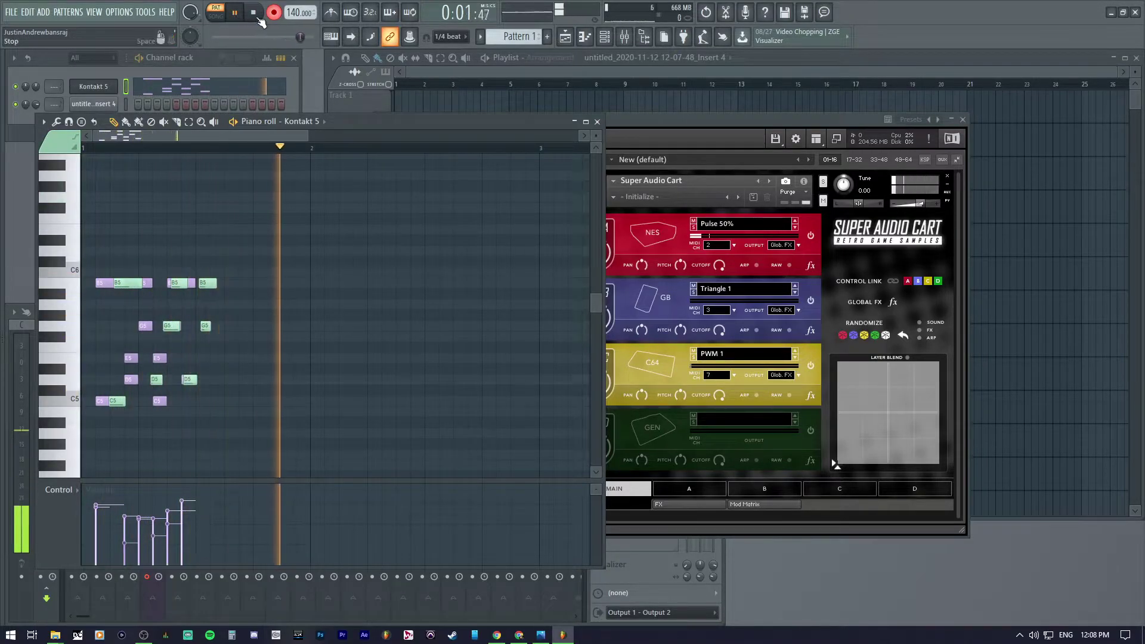
pyautogui.click(253, 12)
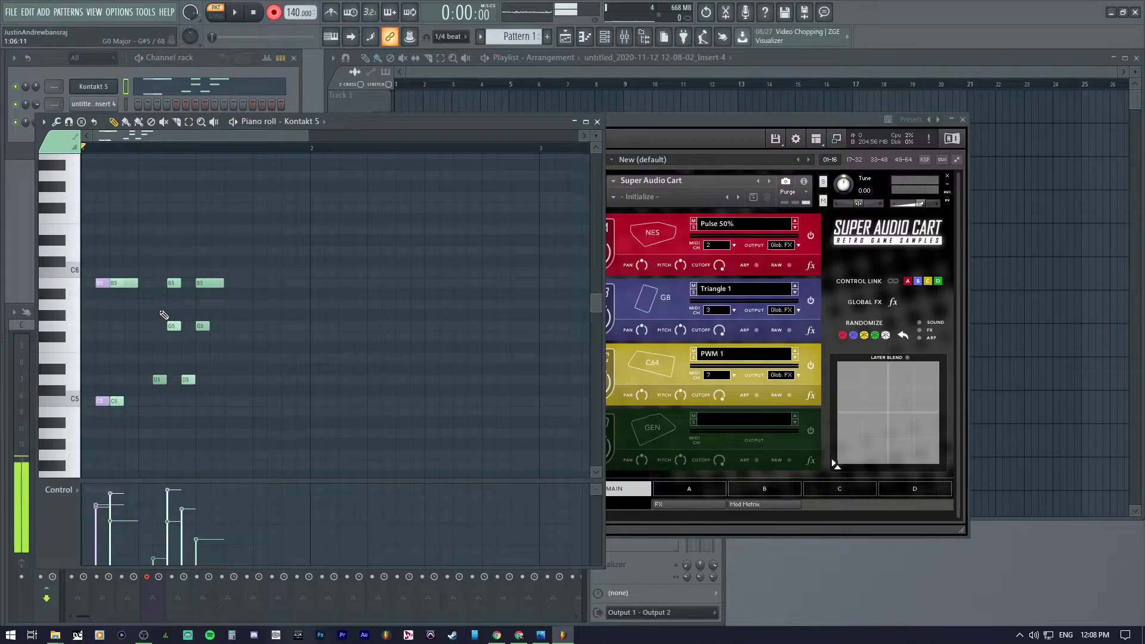
pyautogui.hotkey('ctrl', 'z')
pyautogui.click(666, 369)
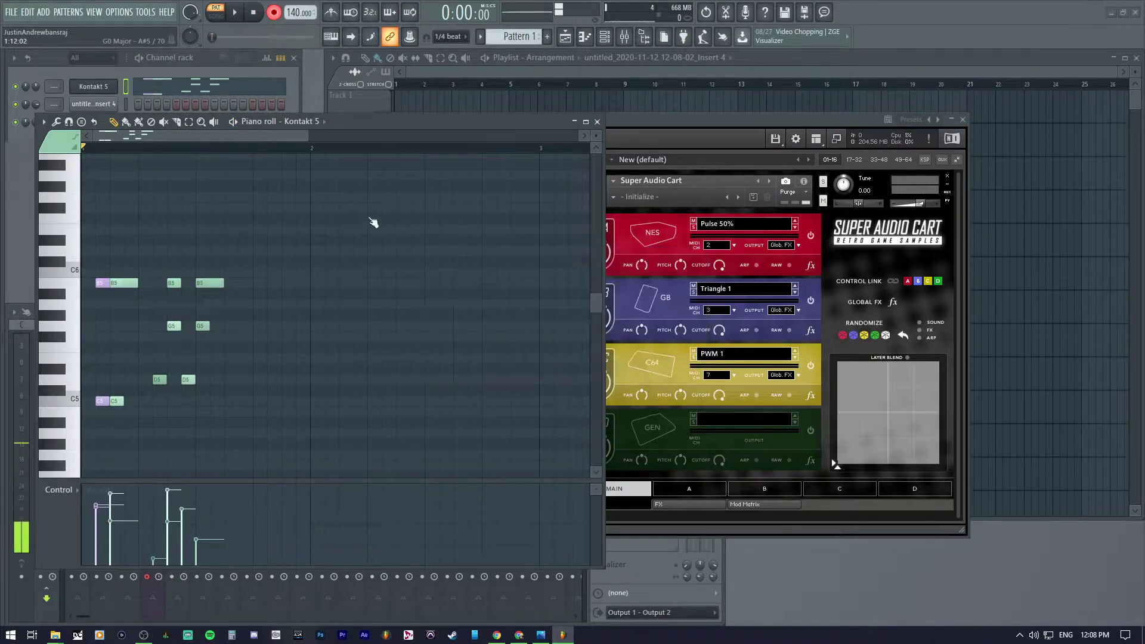
pyautogui.press('F9')
pyautogui.press('F7')
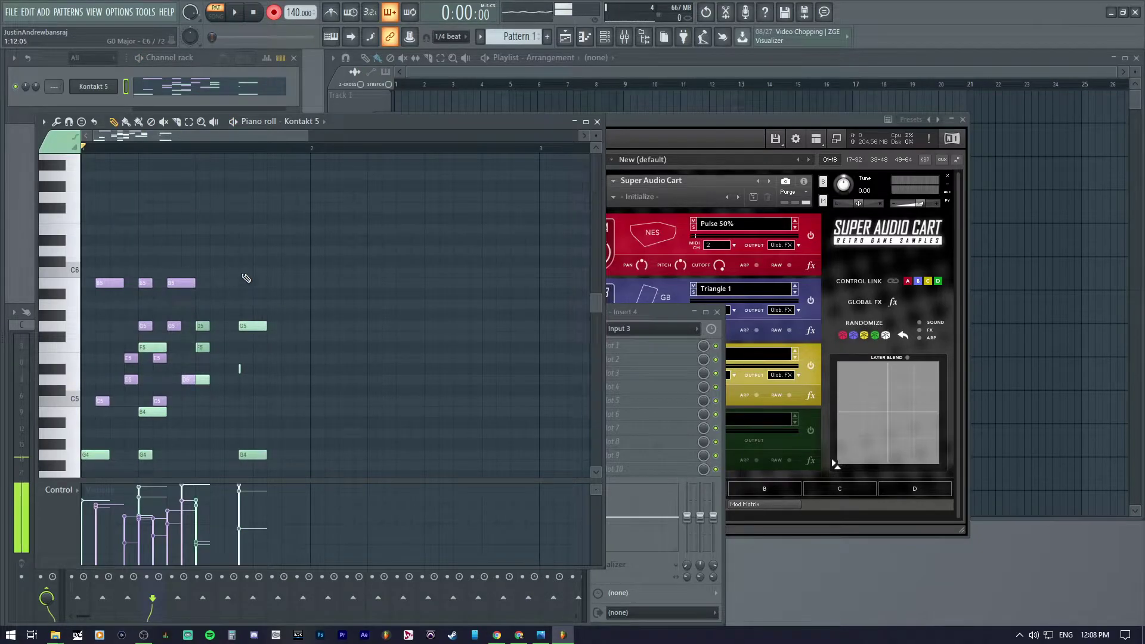
# Step: Scroll the Kontakt piano roll to view the green and purple colour-group notes
pyautogui.scroll(1, 173, 376)
pyautogui.scroll(1, 174, 382)
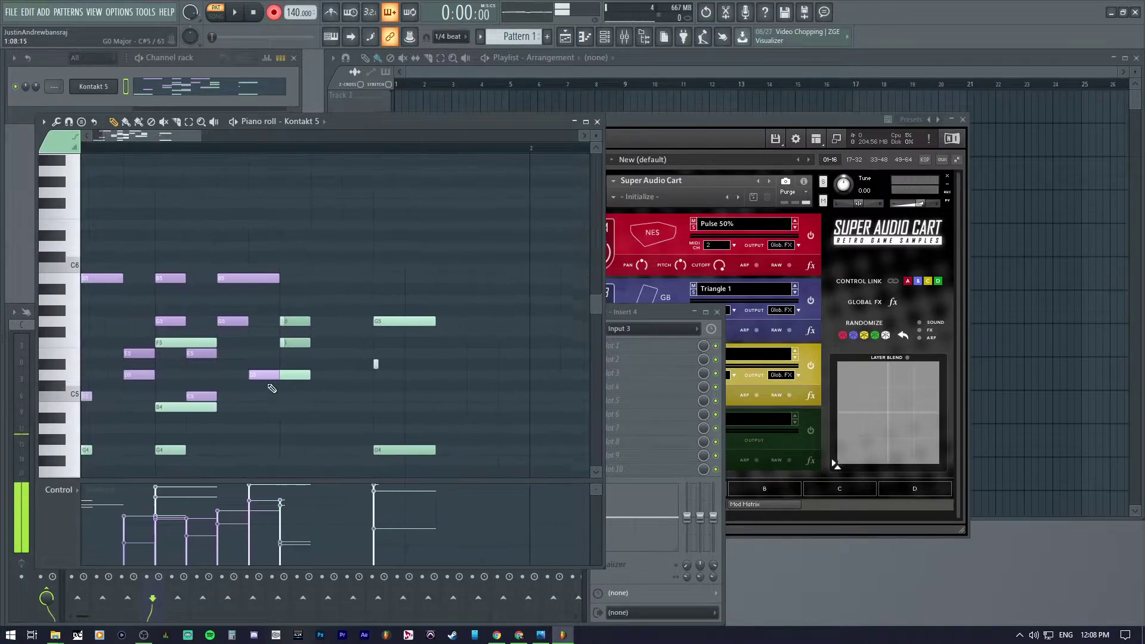
pyautogui.scroll(1, 174, 406)
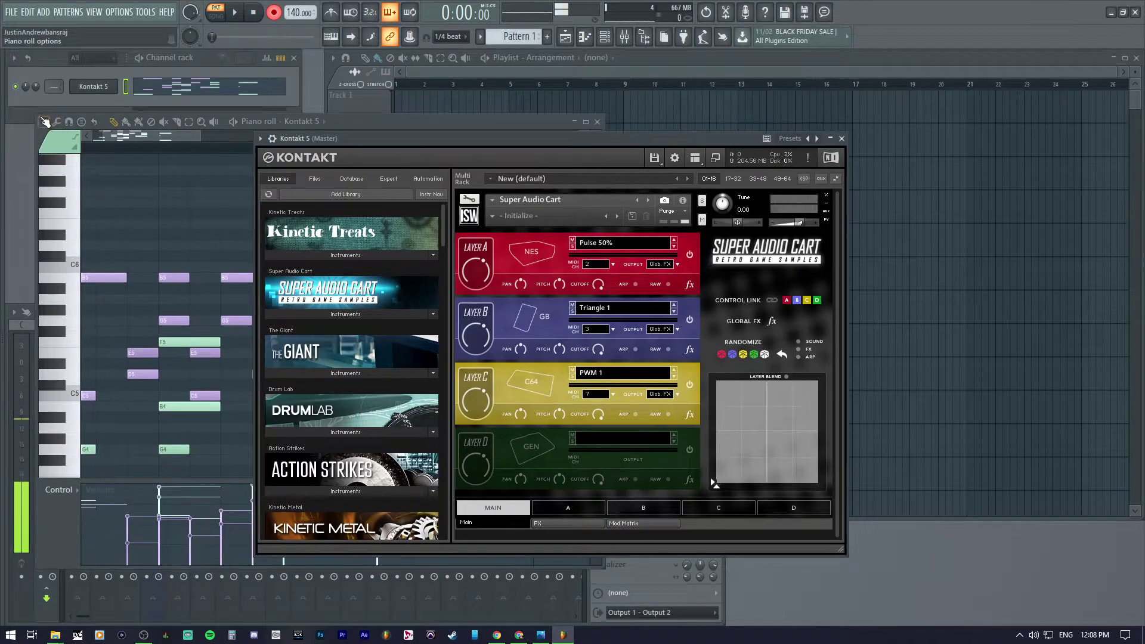
# Step: Clear the ruler selection, enlarge the note rows, and close the piano roll
pyautogui.click(134, 189)
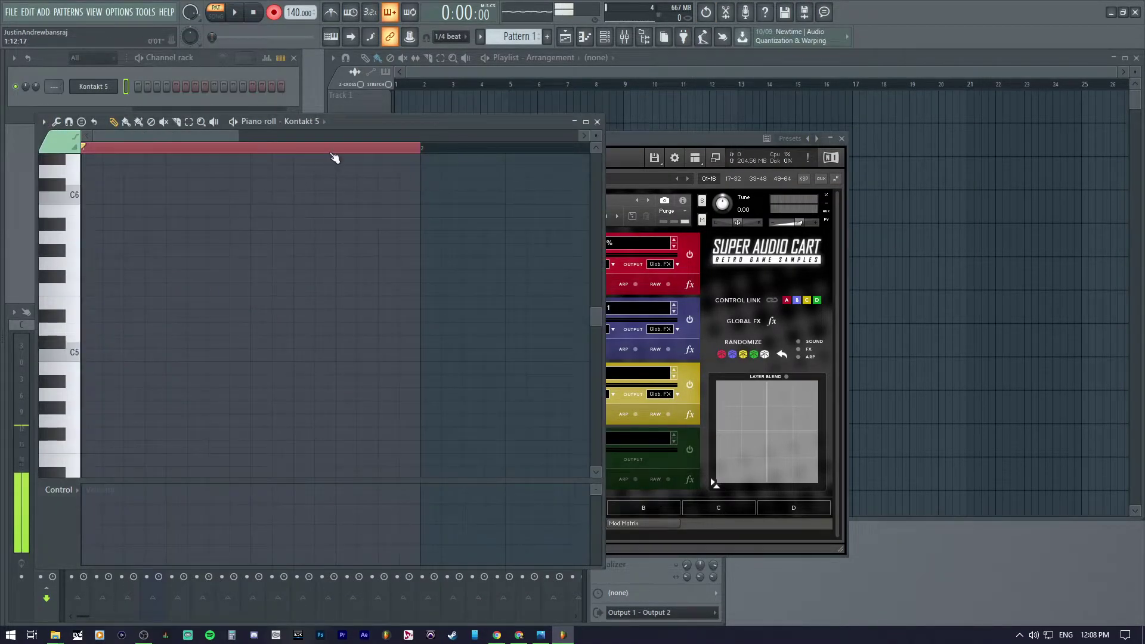
pyautogui.click(331, 154)
pyautogui.moveTo(596, 135); pyautogui.dragTo(601, 139)
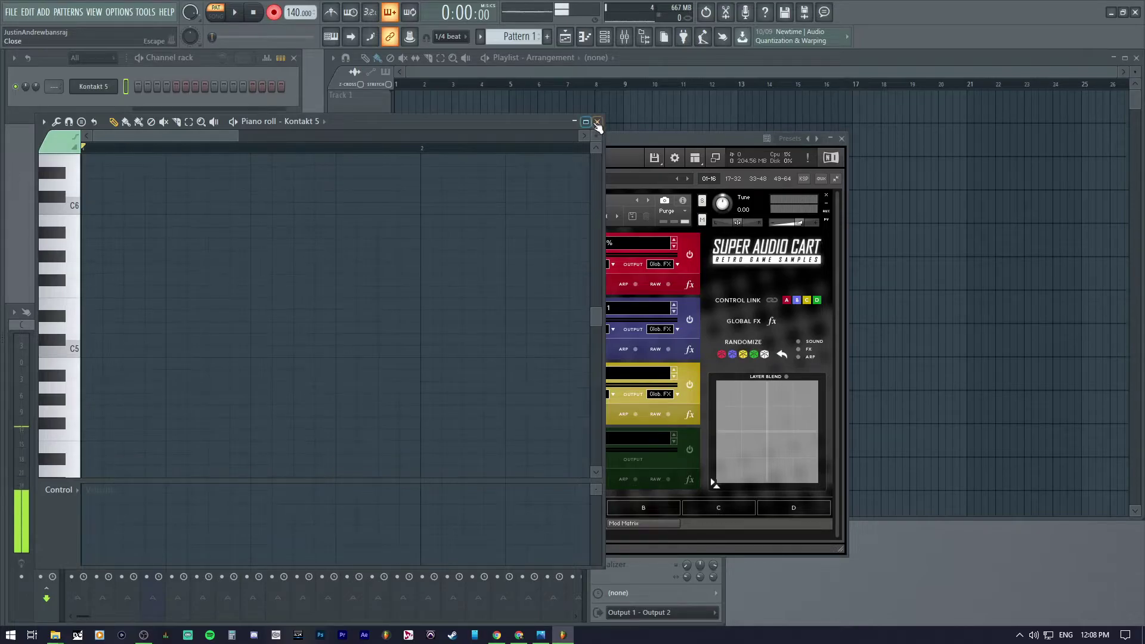
pyautogui.click(598, 122)
# Step: Open the MIDI Out plugin's settings from the channel rack and raise the Kontakt window
pyautogui.rightClick(102, 90)
pyautogui.moveTo(138, 166)
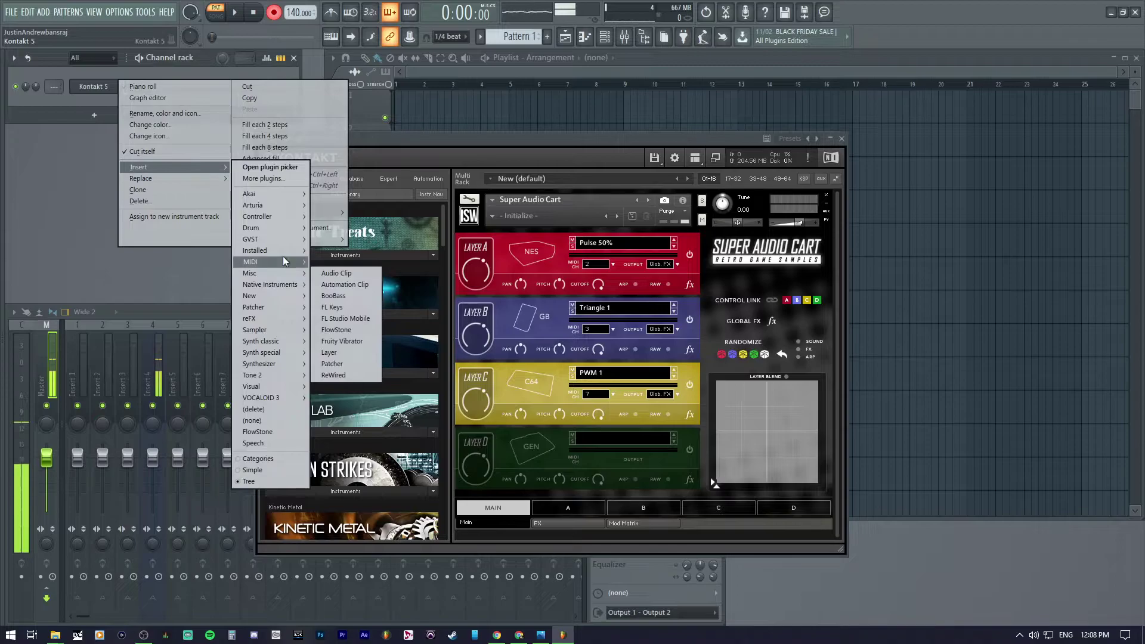
pyautogui.moveTo(251, 261)
pyautogui.click(336, 273)
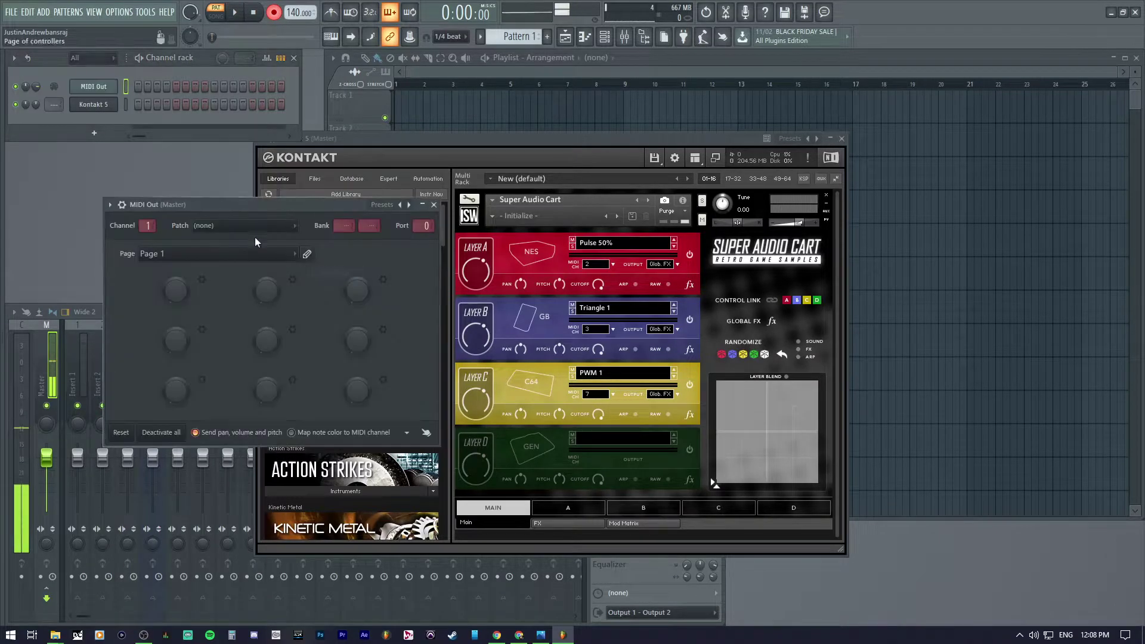
pyautogui.moveTo(285, 144); pyautogui.dragTo(291, 145)
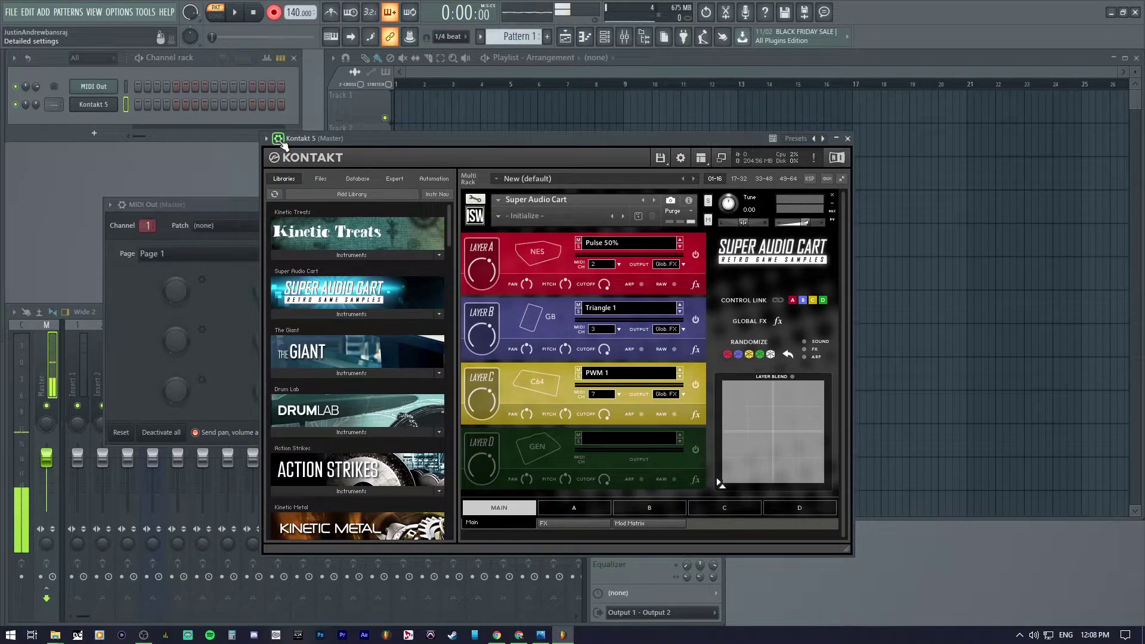
# Step: Check that Kontakt's wrapper MIDI input port is 1, matching the MIDI Out port
pyautogui.click(278, 139)
pyautogui.click(298, 158)
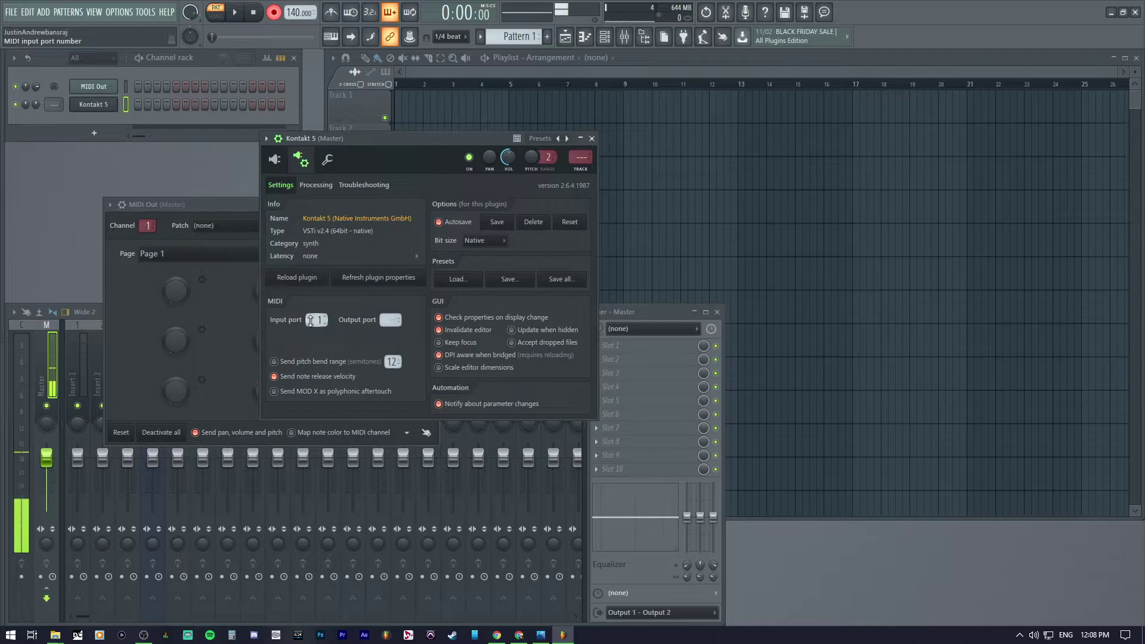
pyautogui.moveTo(218, 202); pyautogui.dragTo(178, 276)
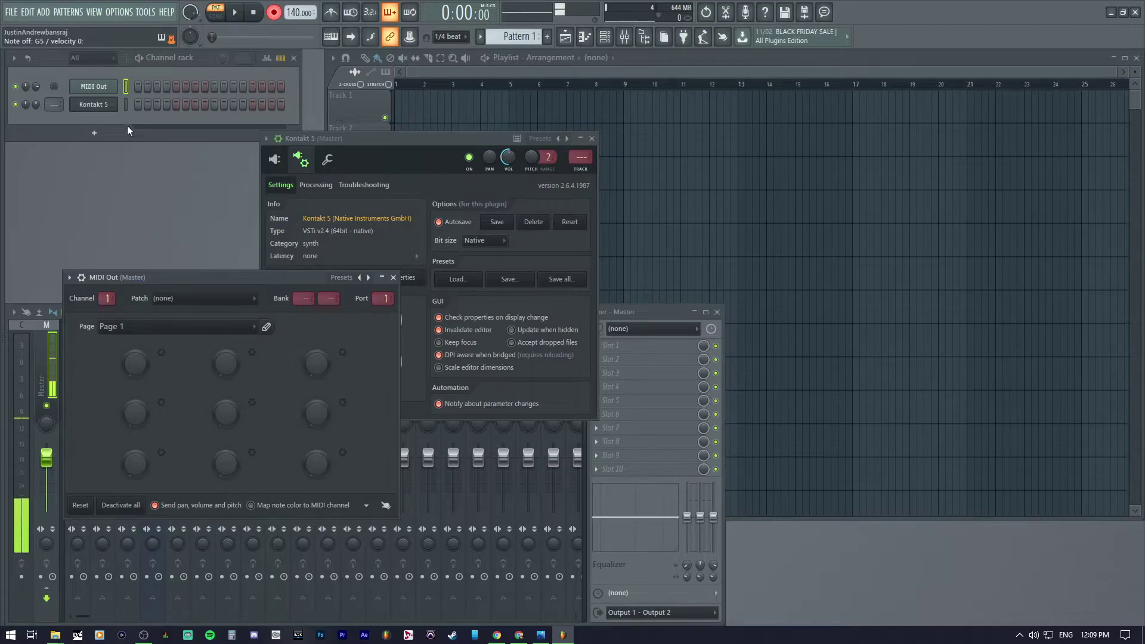
# Step: Back in Kontakt's interface, assign Super Audio Cart's Layer A to MIDI channel 1
pyautogui.click(279, 139)
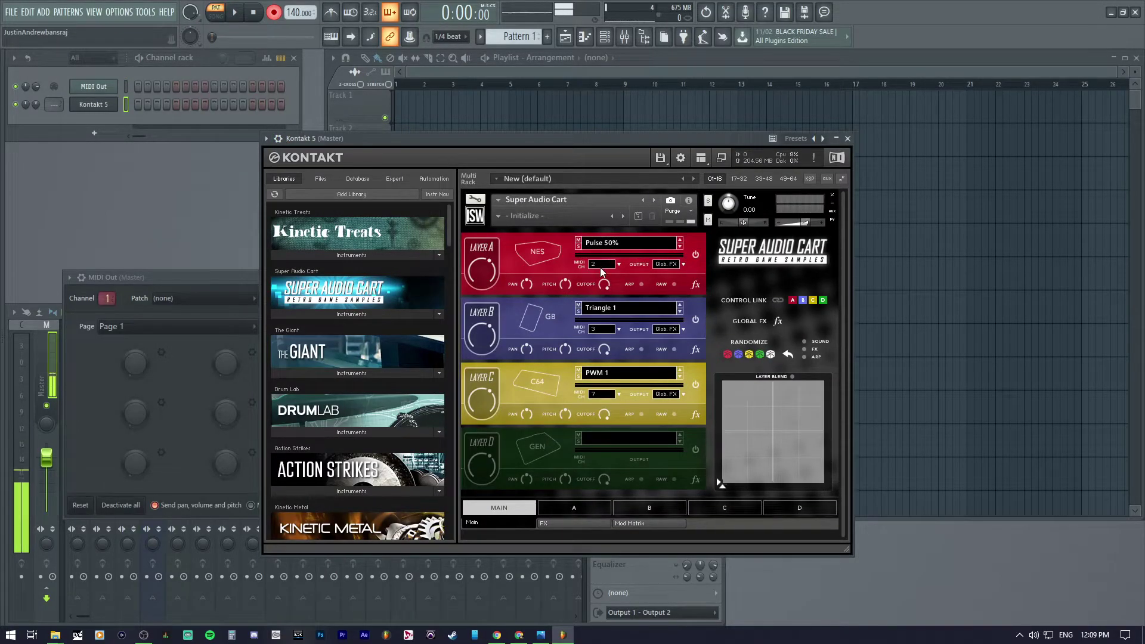
pyautogui.click(601, 265)
pyautogui.click(604, 290)
# Step: Adjust the MIDI Out channel number, then open the MIDI Out piano roll
pyautogui.click(149, 276)
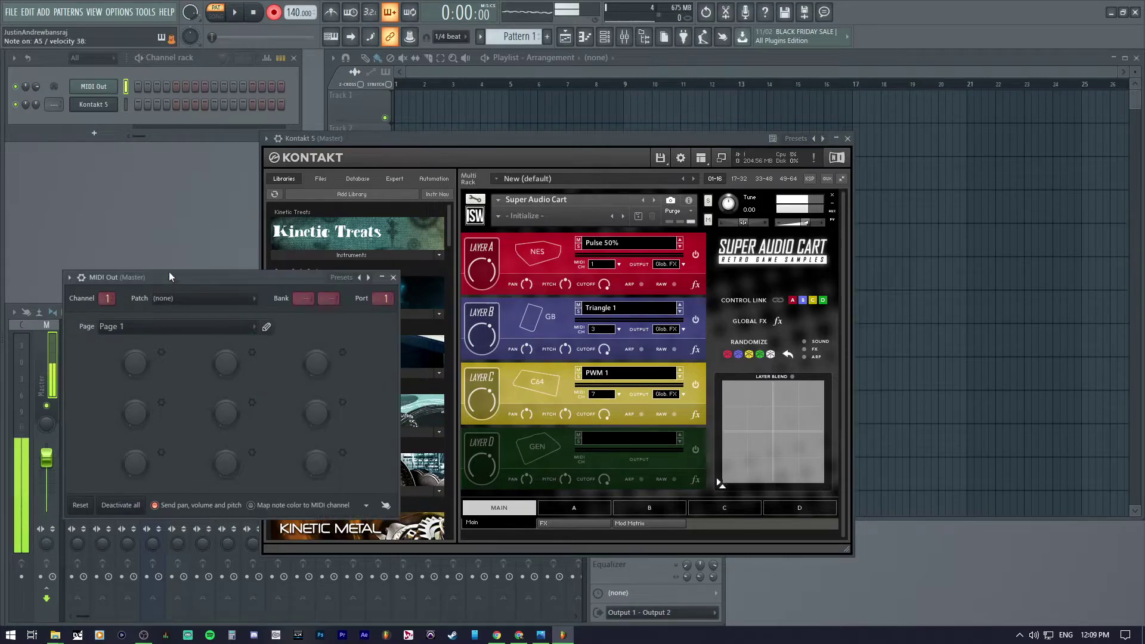
pyautogui.click(95, 92)
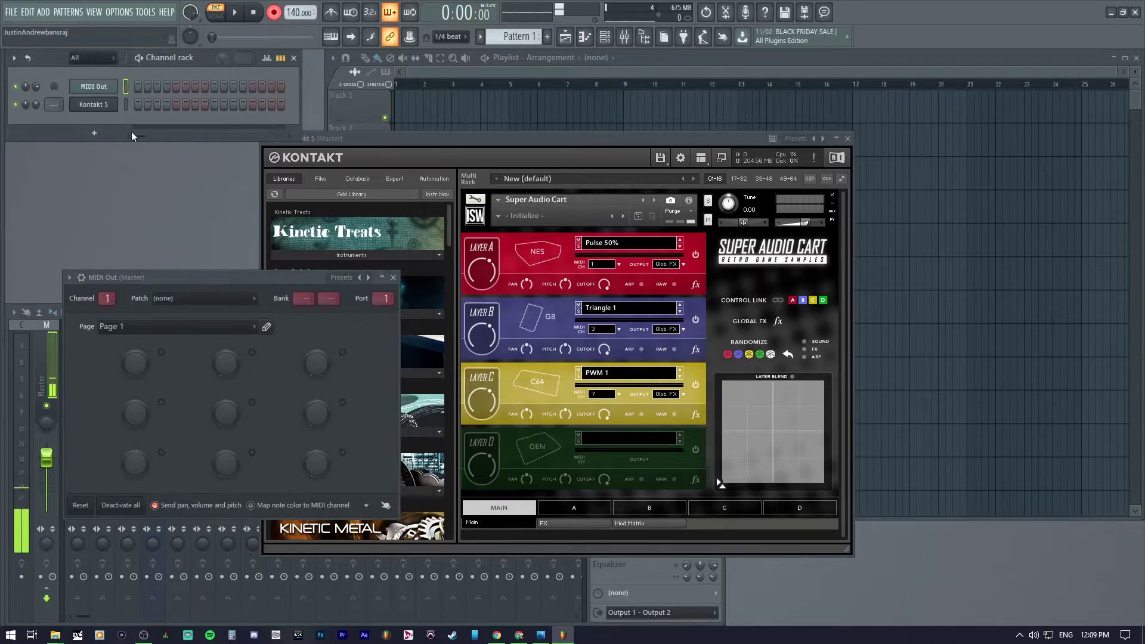
pyautogui.moveTo(187, 278); pyautogui.dragTo(176, 211)
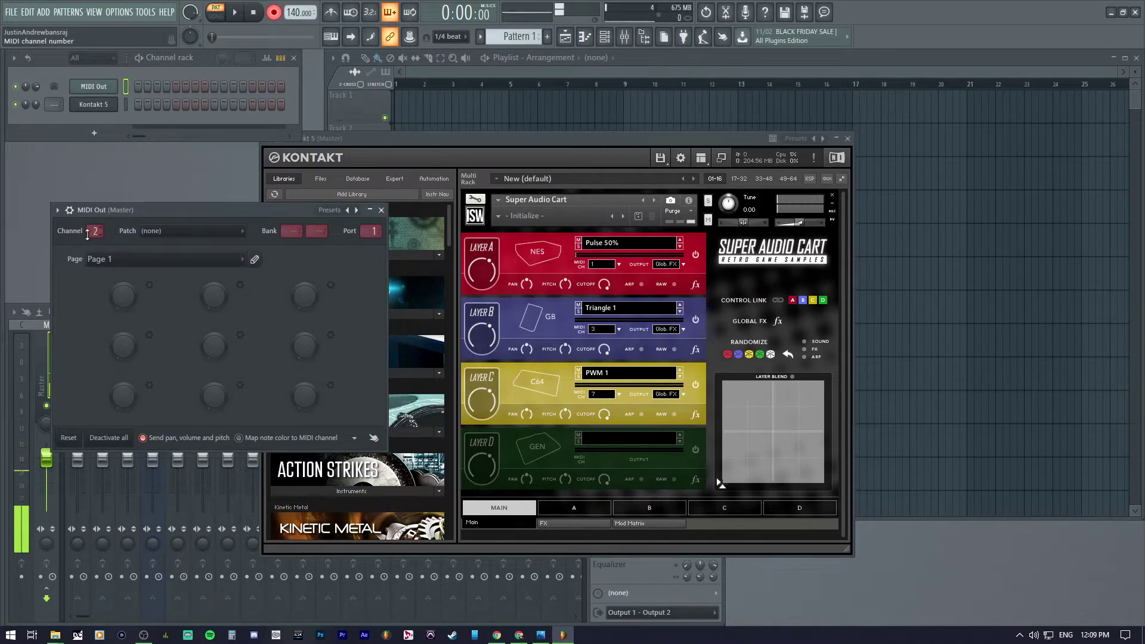
pyautogui.scroll(1, 87, 234)
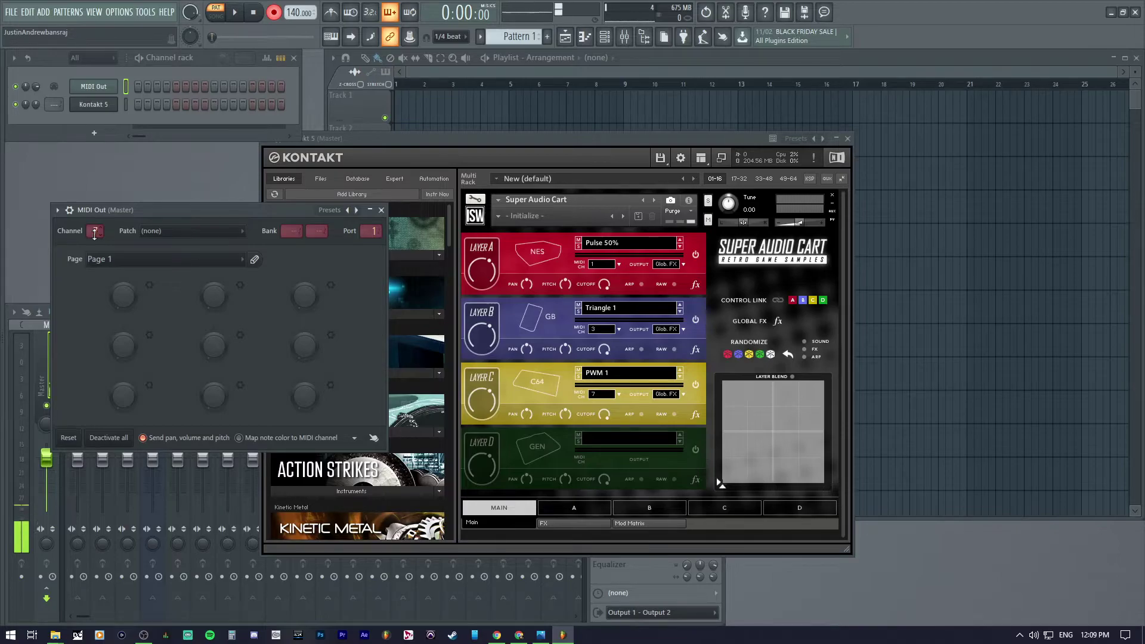
pyautogui.scroll(-1, 92, 232)
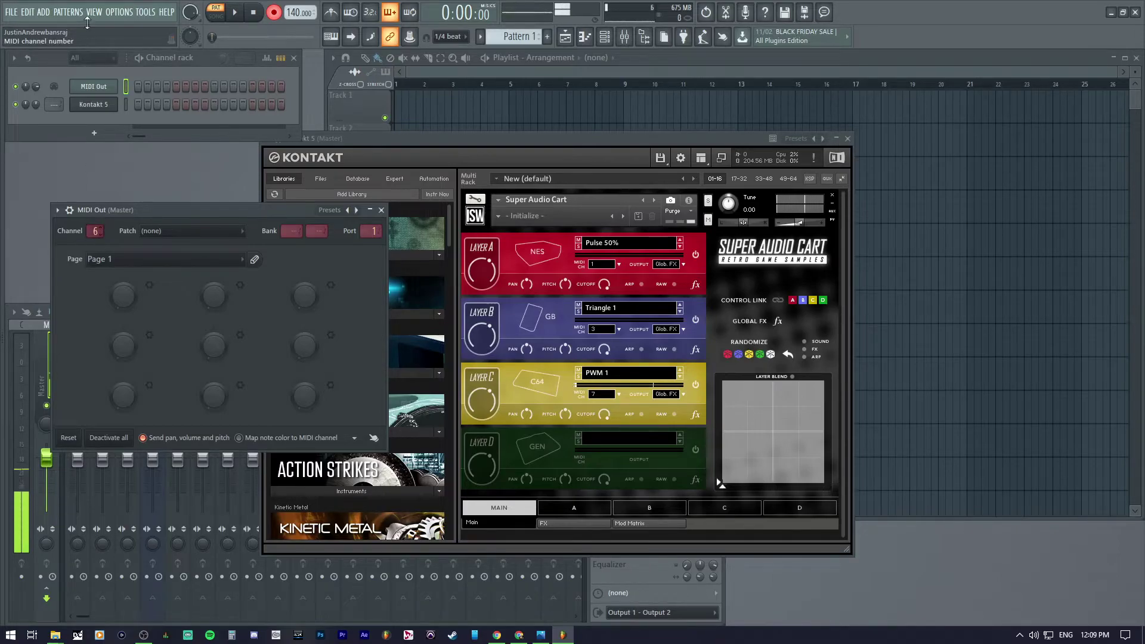
pyautogui.scroll(1, 89, 231)
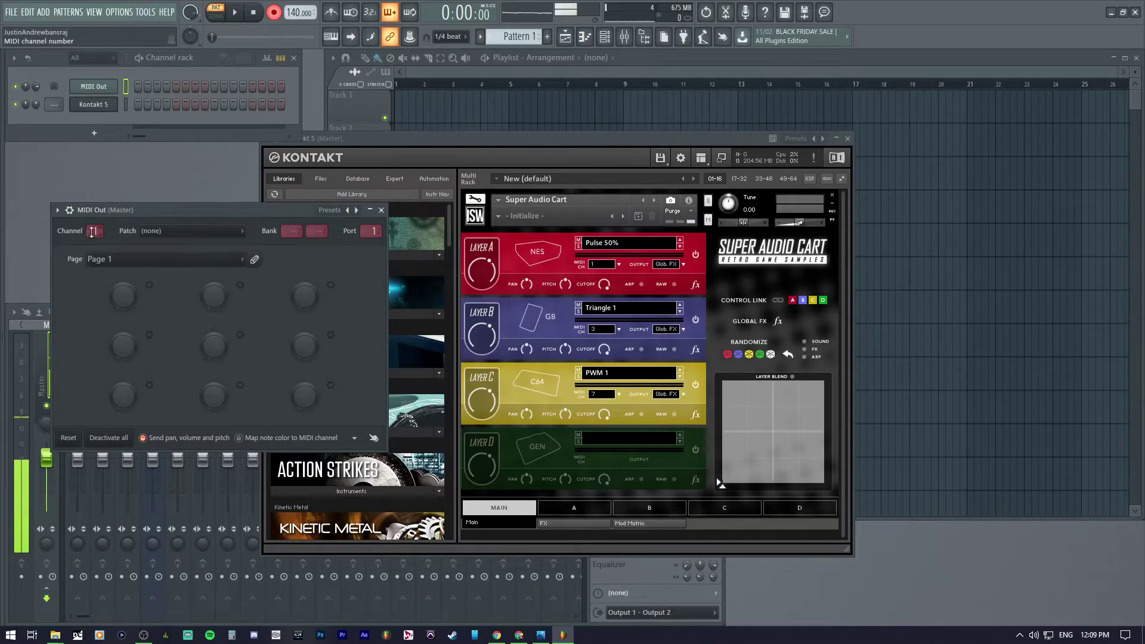
pyautogui.rightClick(134, 87)
pyautogui.click(133, 90)
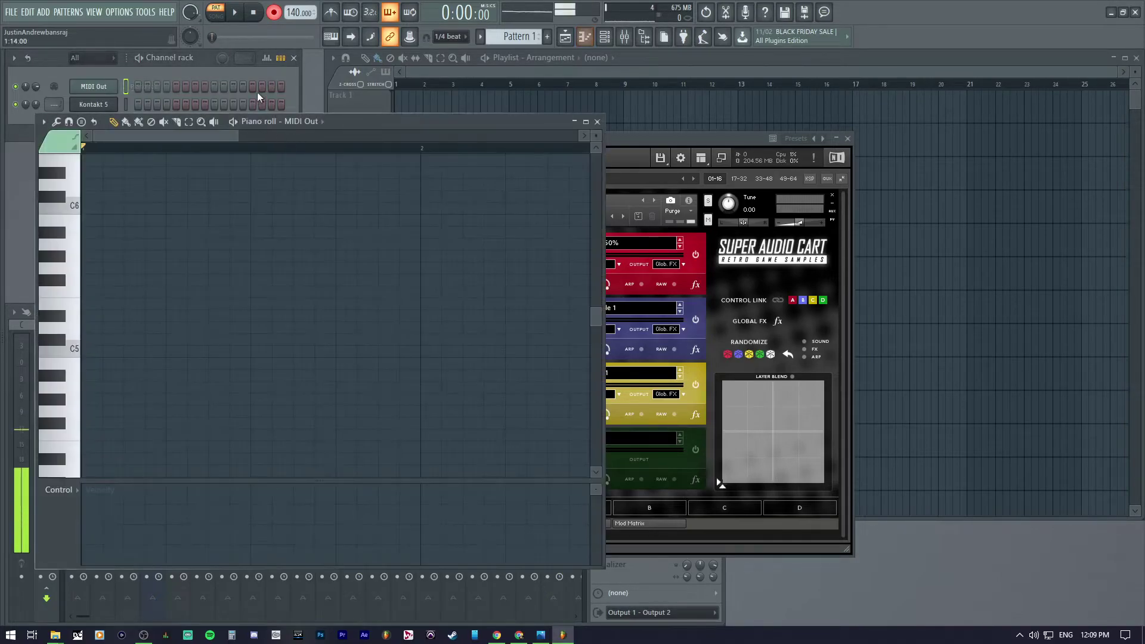
# Step: Play and stop the MIDI Out melody, then reopen its piano roll
pyautogui.click(246, 12)
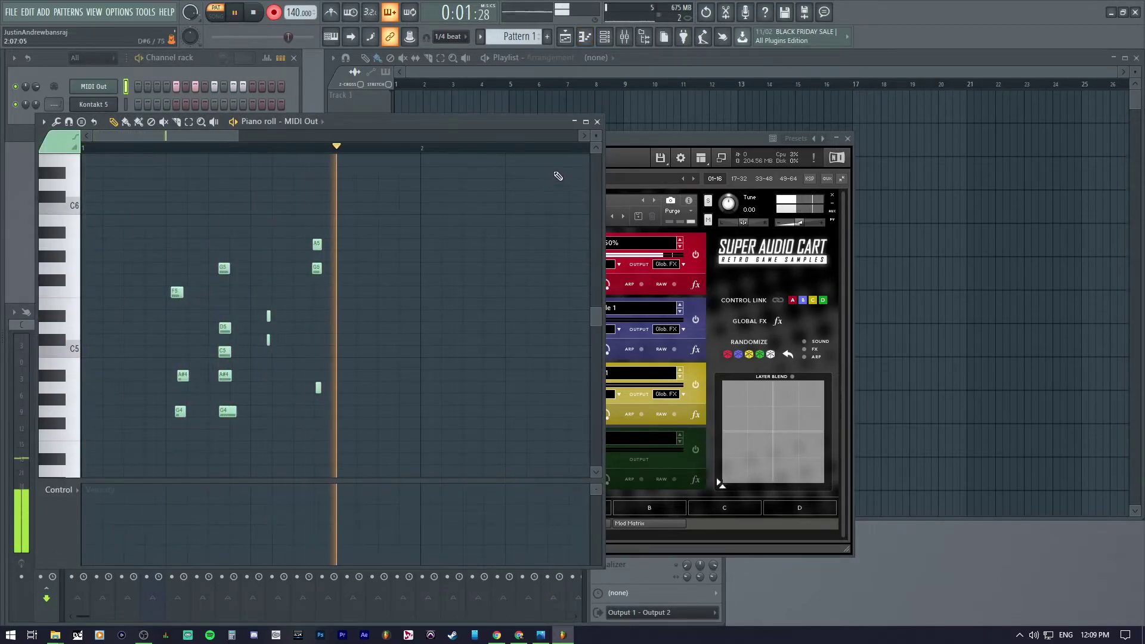
pyautogui.press('space')
pyautogui.click(597, 122)
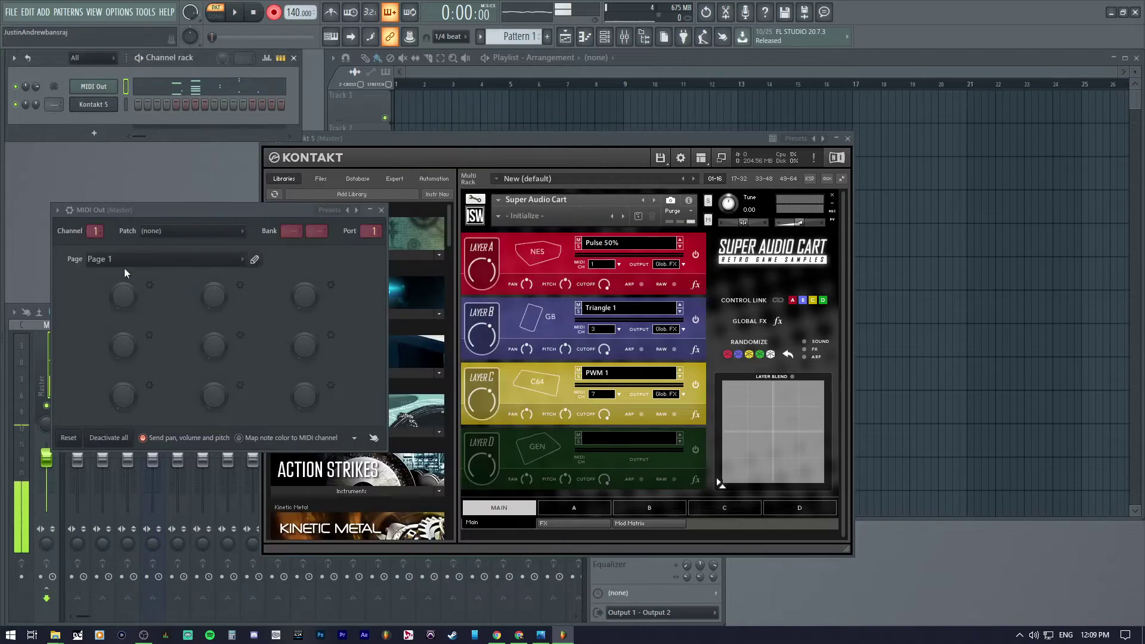
pyautogui.click(132, 87)
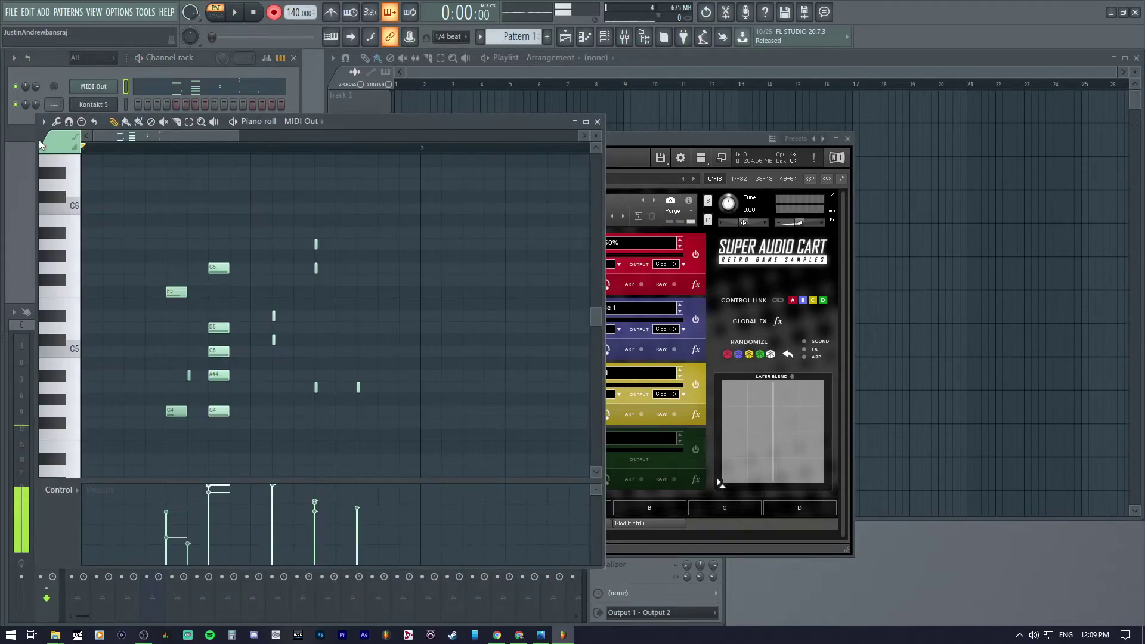
# Step: Set the piano roll note colour group to 3, then 7, and close it
pyautogui.click(66, 143)
pyautogui.click(63, 220)
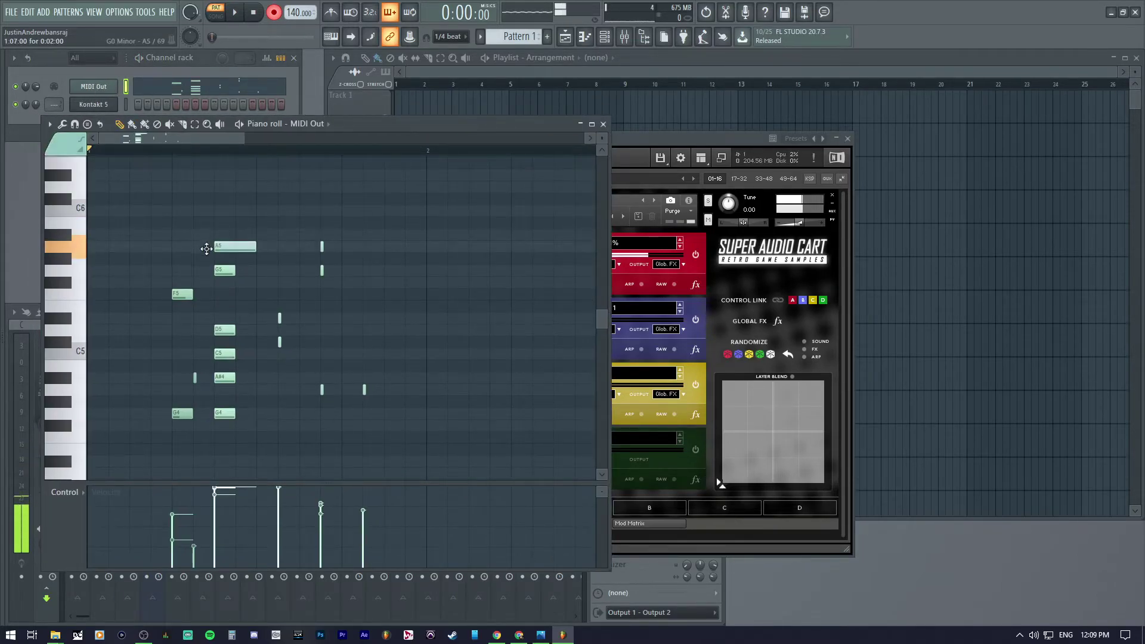
pyautogui.click(66, 143)
pyautogui.click(82, 219)
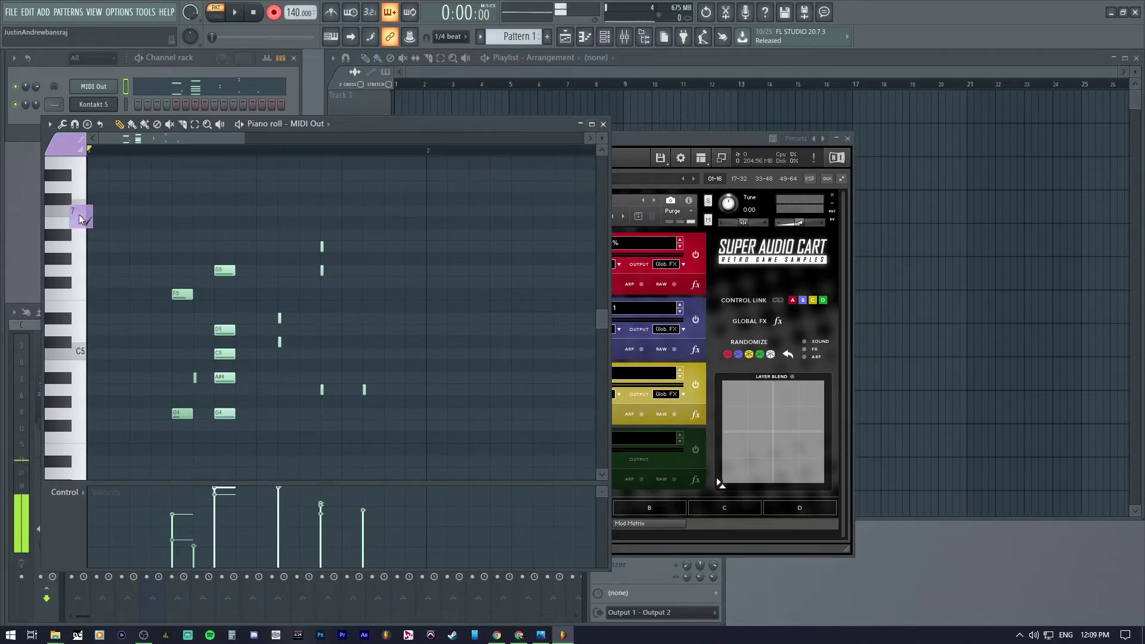
pyautogui.click(52, 146)
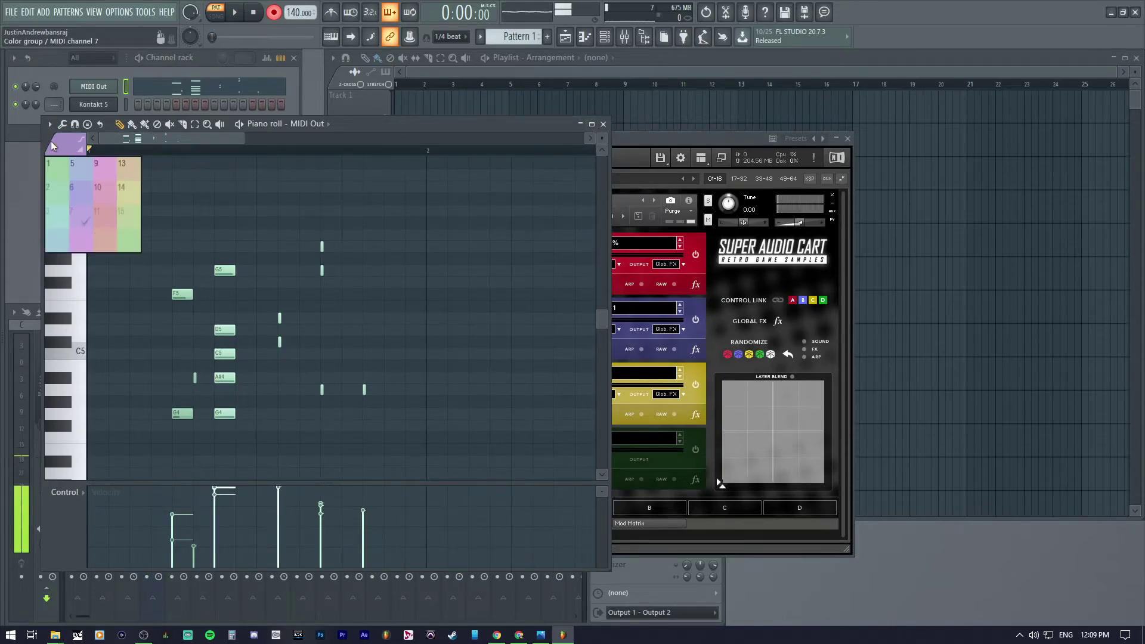
pyautogui.click(603, 124)
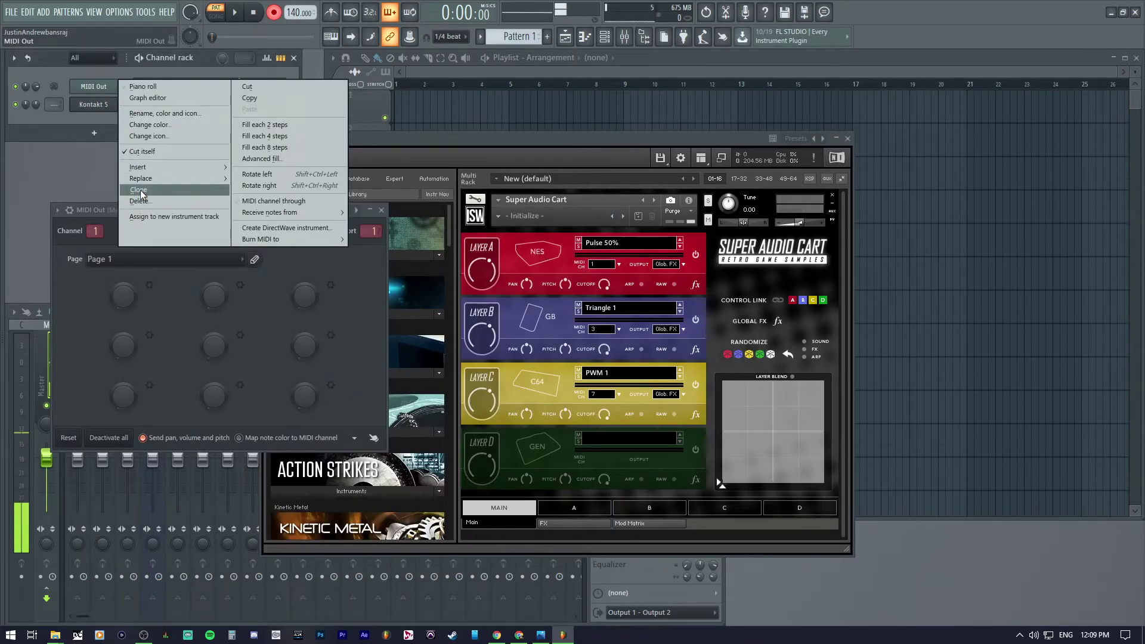
# Step: Clone MIDI Out as MIDI Out #2 on channel 7 and play the pattern
pyautogui.click(141, 190)
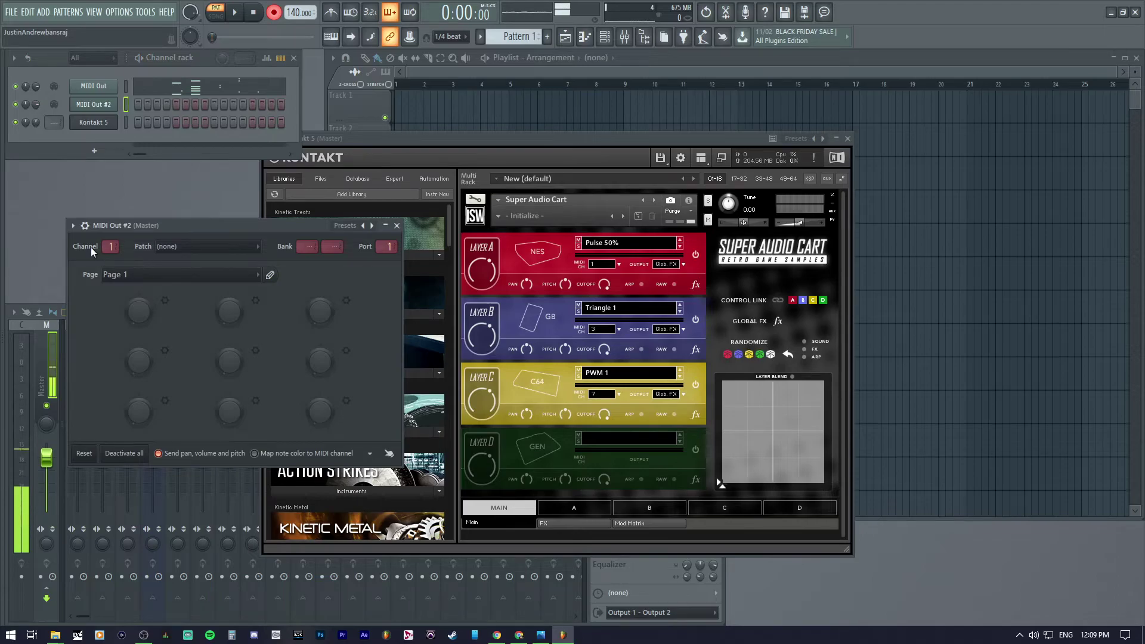
pyautogui.scroll(1, 111, 246)
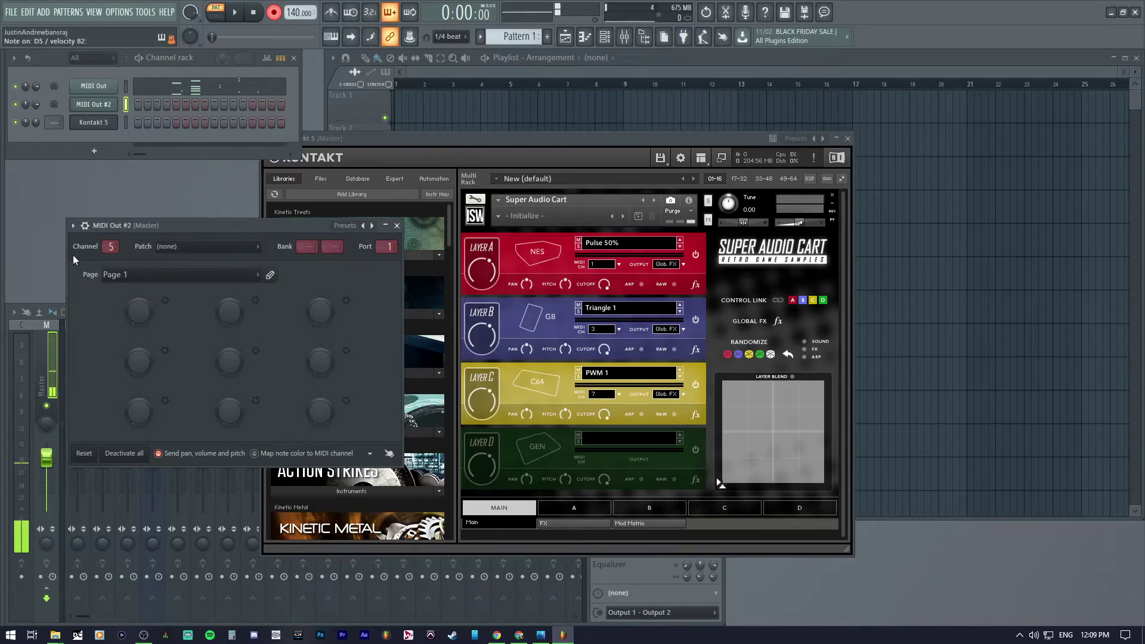
pyautogui.scroll(1, 110, 246)
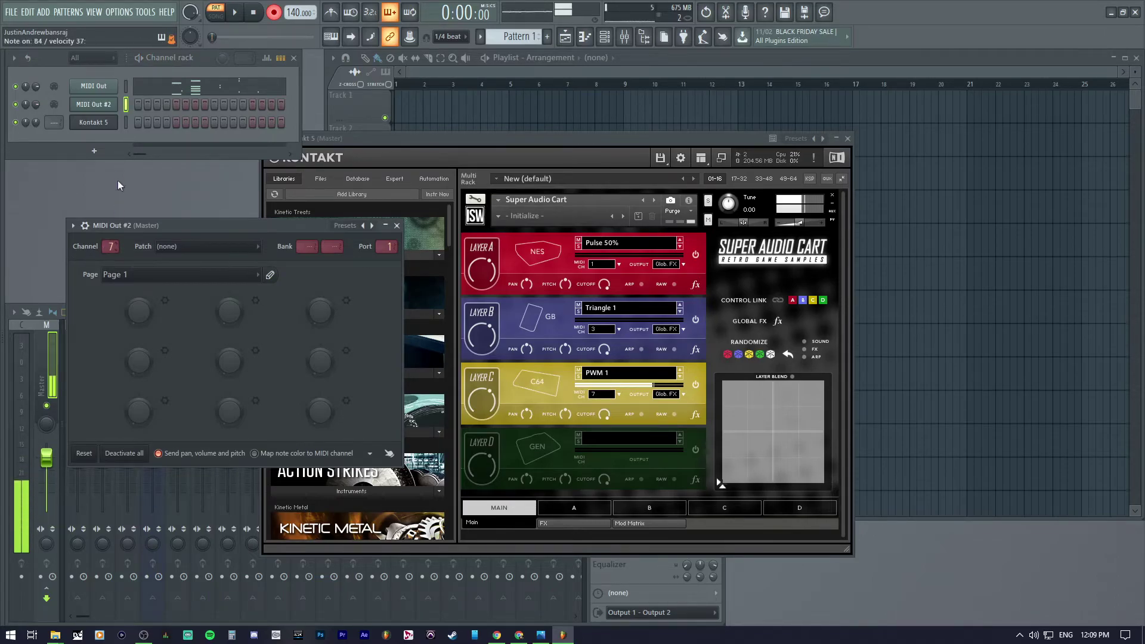
pyautogui.click(235, 13)
pyautogui.click(236, 15)
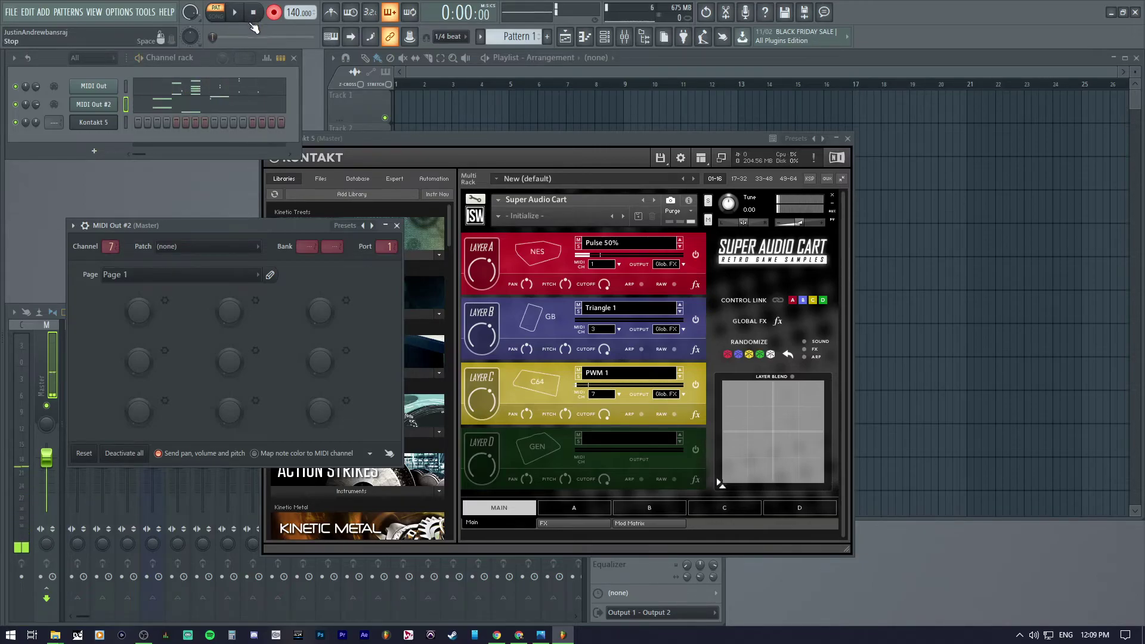
# Step: Move the Kontakt 5 Super Audio Cart window up and to the left
pyautogui.moveTo(520, 138)
pyautogui.mouseDown()
pyautogui.moveTo(369, 169)
pyautogui.moveTo(381, 109)
pyautogui.mouseUp()
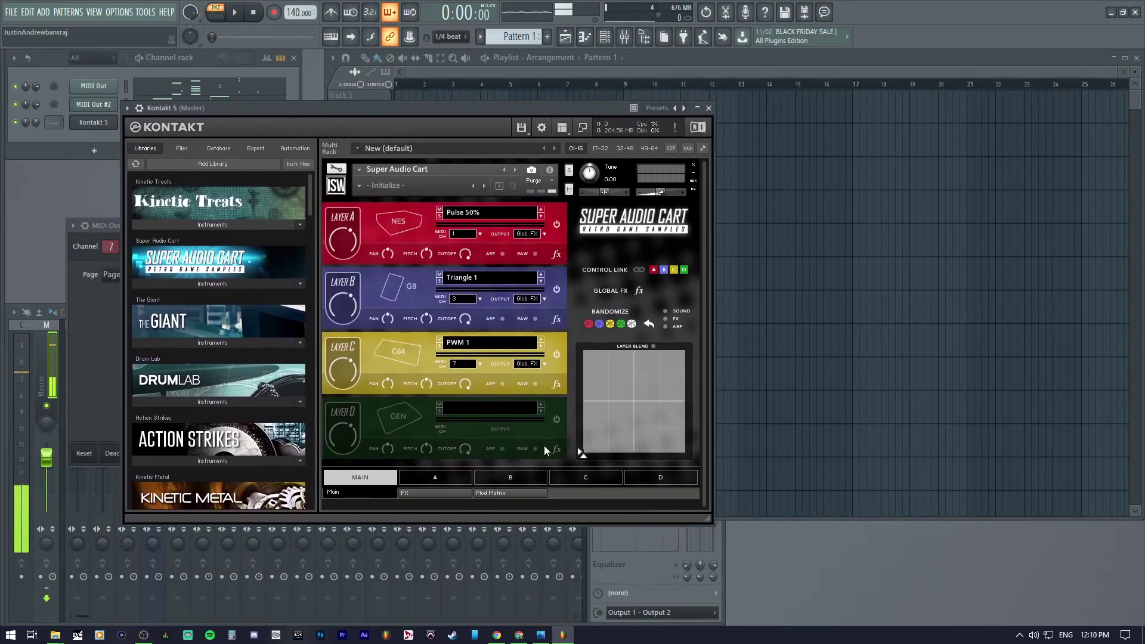